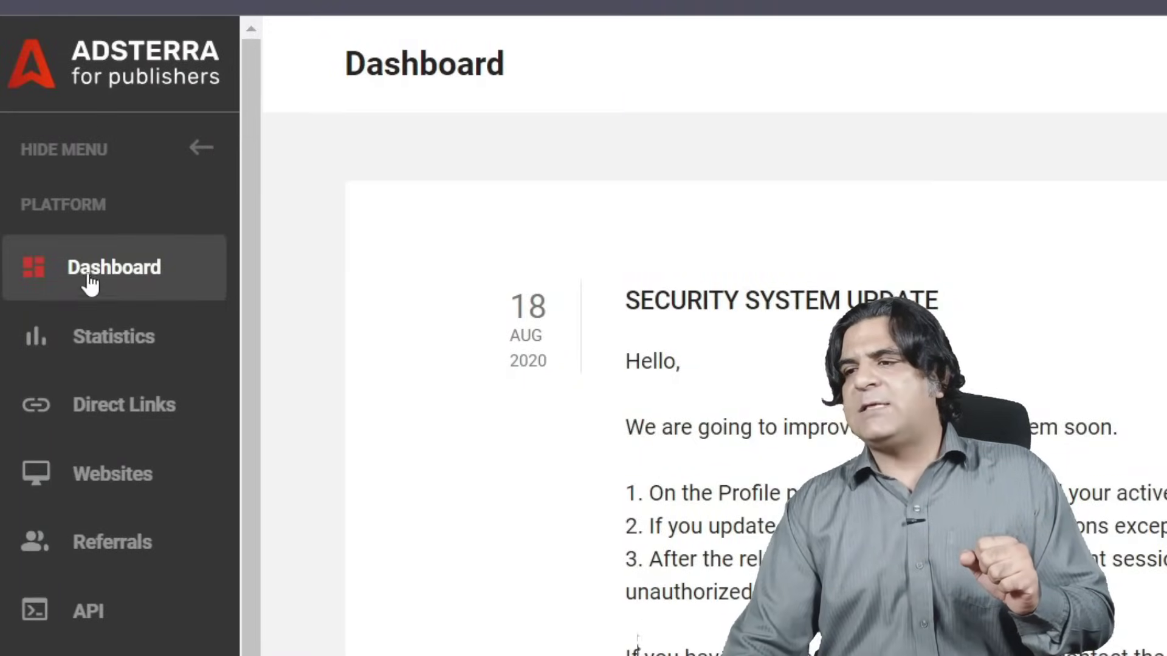
# In Adsterra's Direct Links, view the new direct link options without adding one, and copy the DirectLink_2 URL.
pyautogui.click(120, 419)
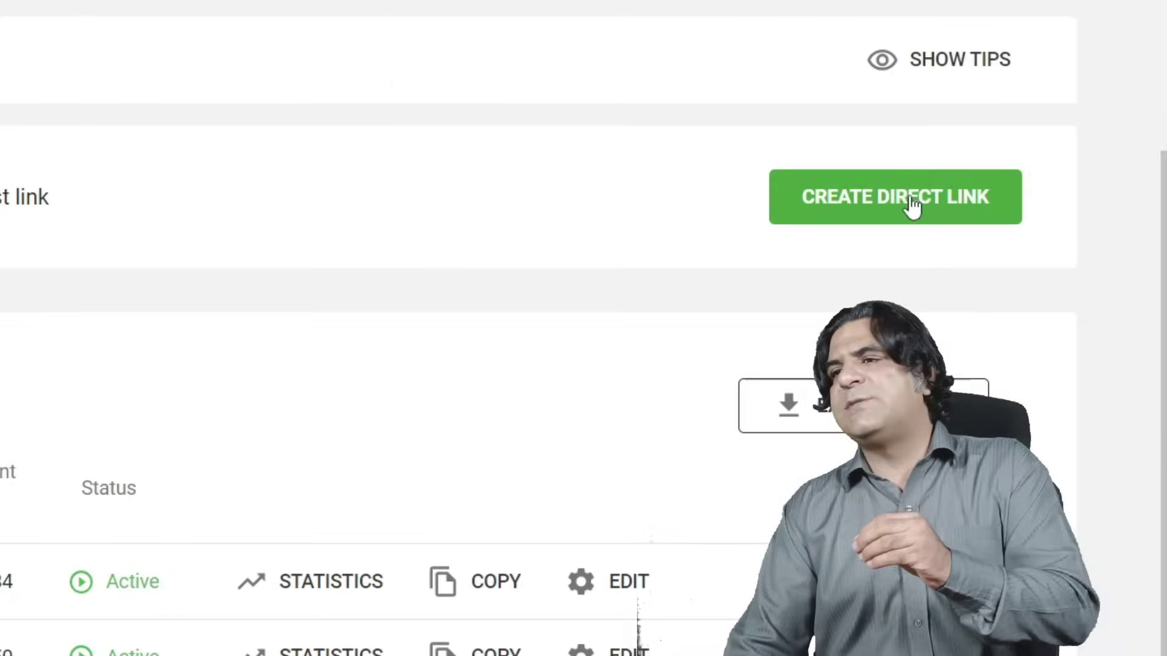
pyautogui.click(909, 201)
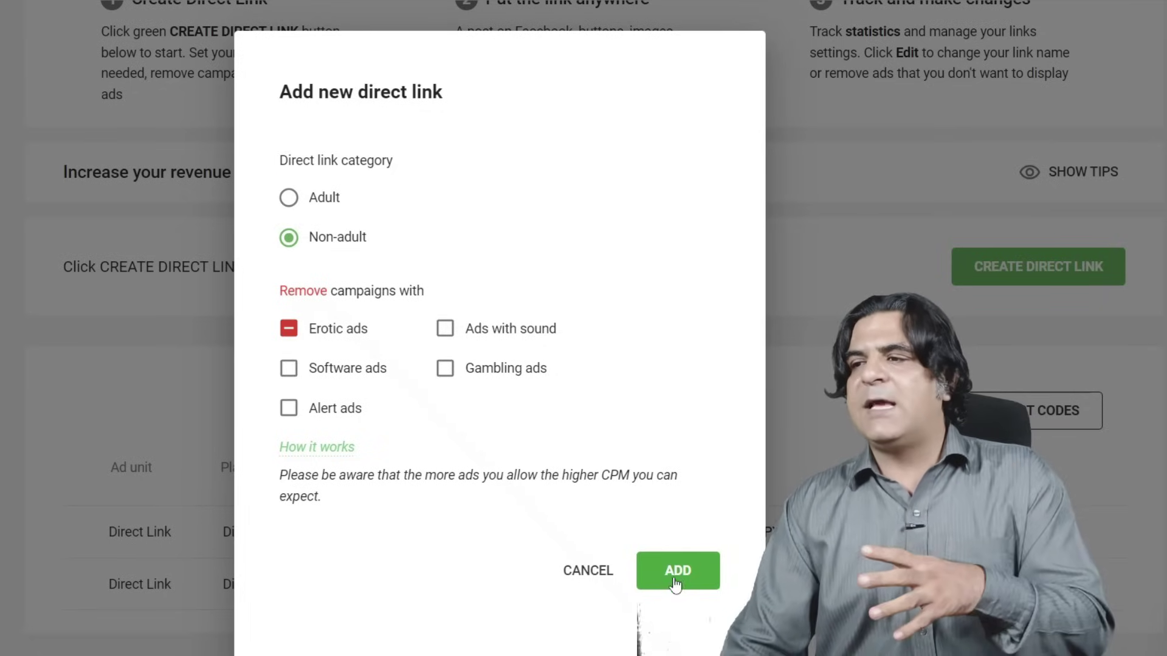
pyautogui.click(598, 571)
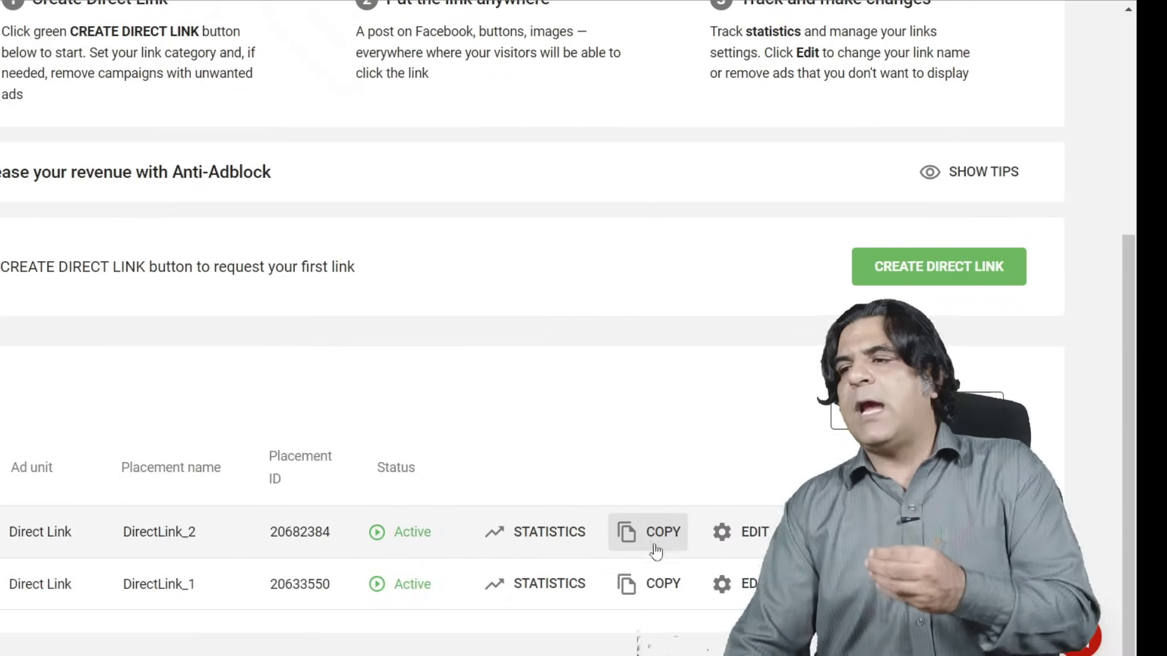
pyautogui.click(653, 546)
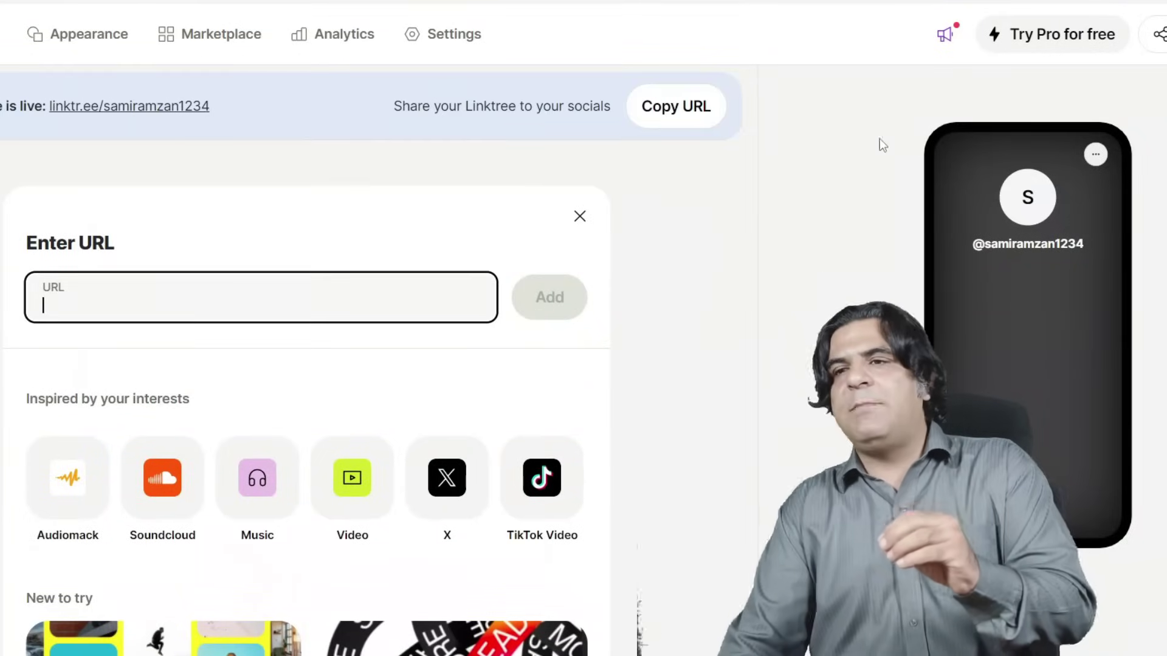
# Switch to Linktree and add the copied Adsterra direct link as a new link.
pyautogui.rightClick(195, 286)
pyautogui.click(241, 416)
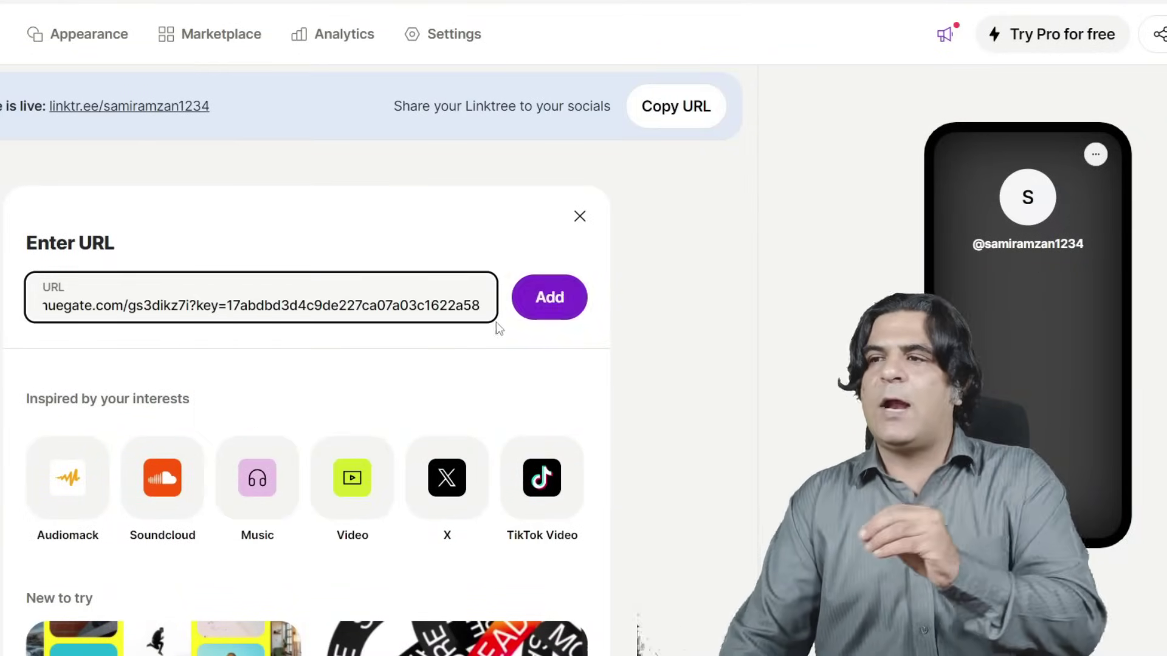
pyautogui.click(561, 299)
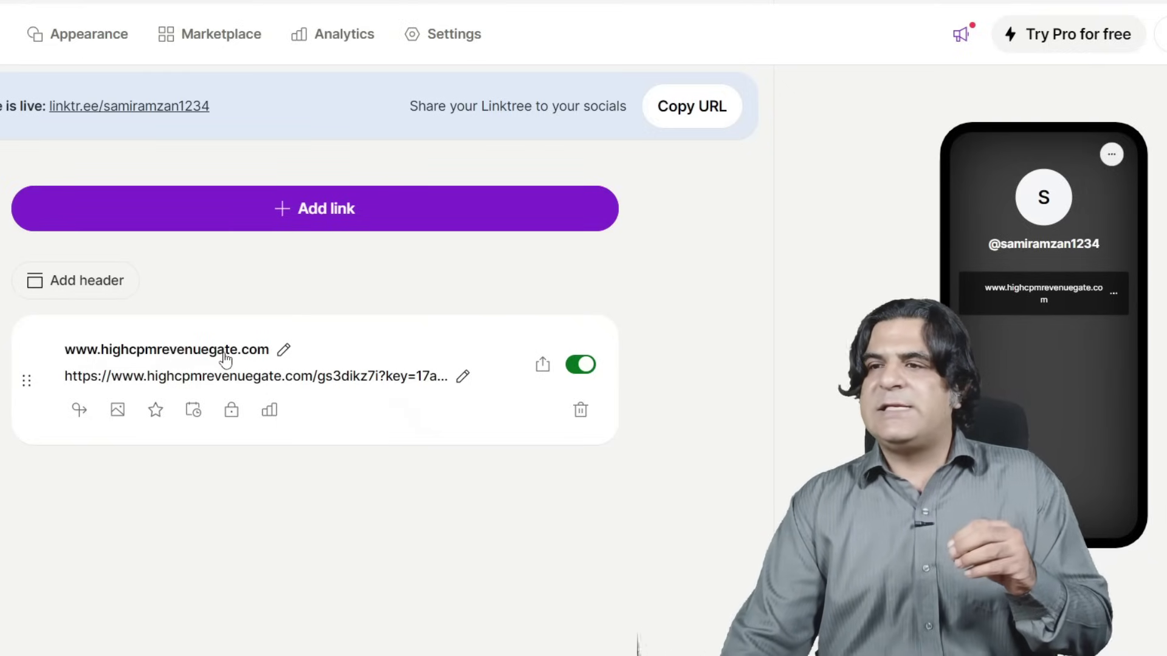
# Change the new link's title to MOVIE NAME.
pyautogui.click(284, 356)
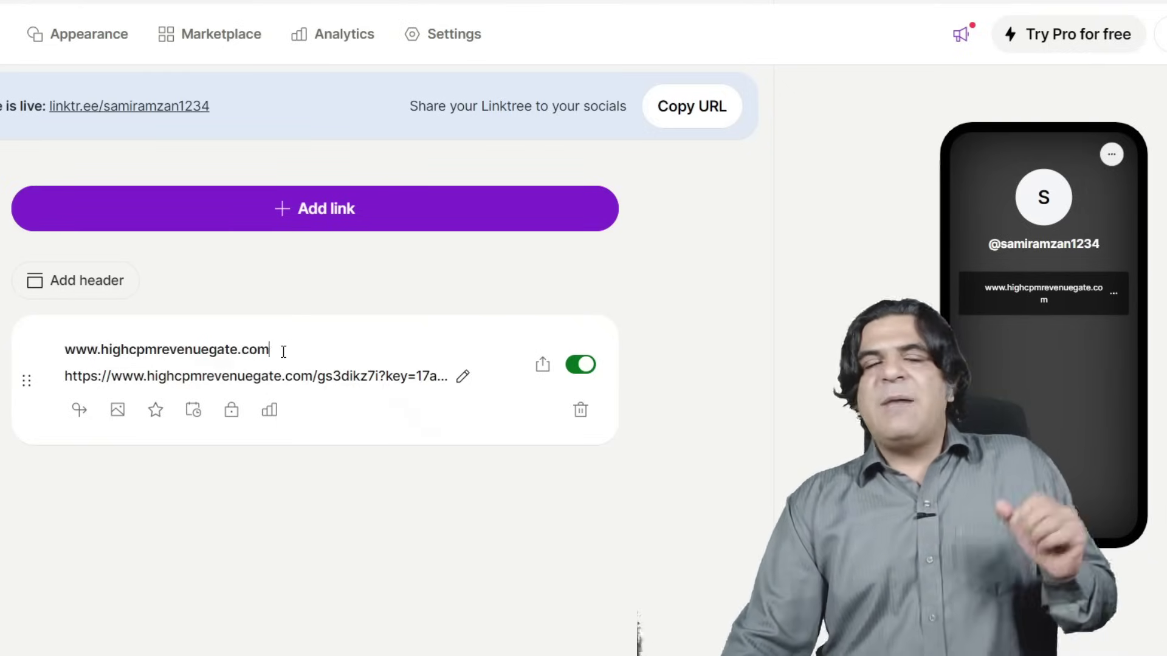
pyautogui.hotkey('ctrl', 'a')
pyautogui.write('MOVIE NAME')
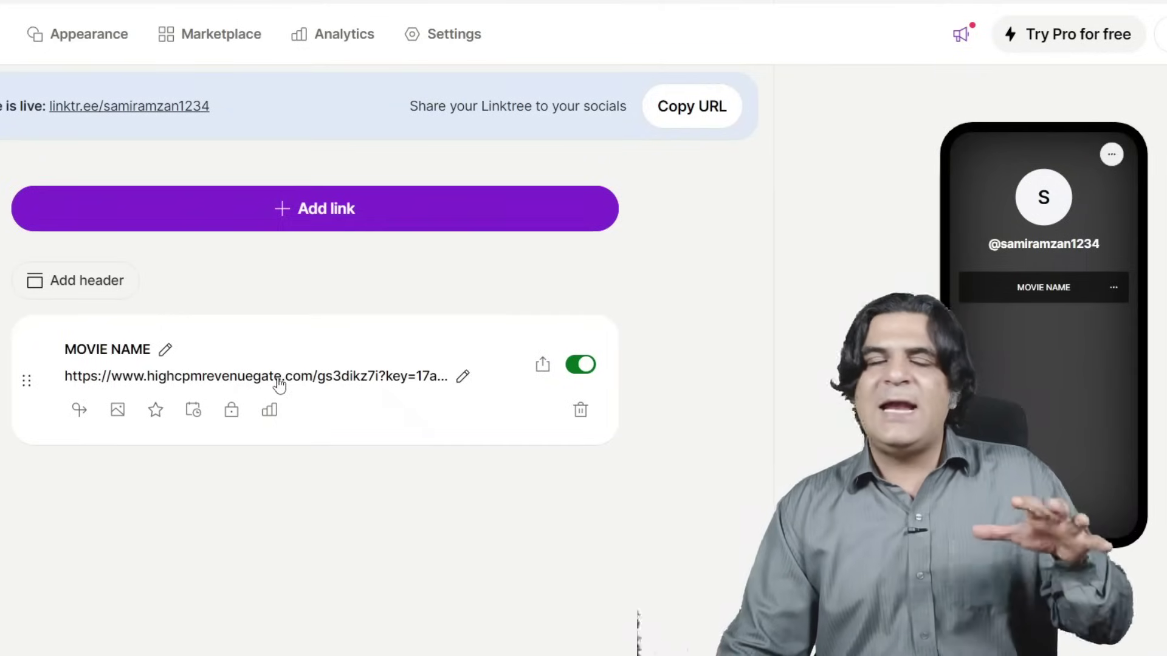
# Add the other copied Adsterra direct link as a second Linktree link.
pyautogui.click(324, 205)
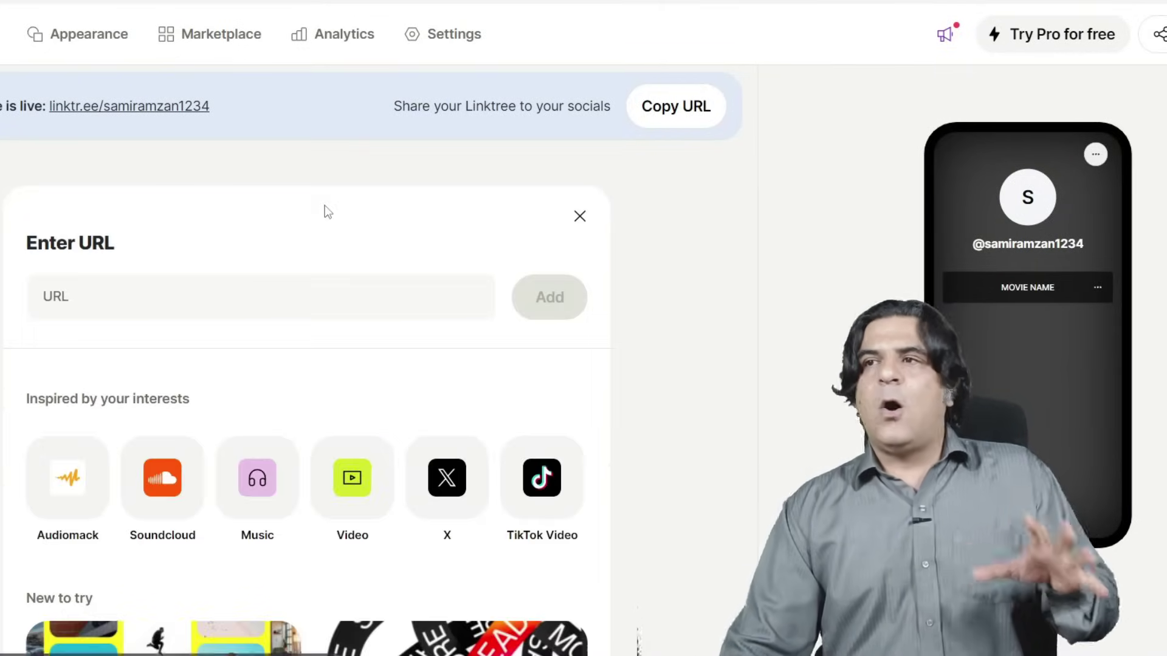
pyautogui.click(135, 299)
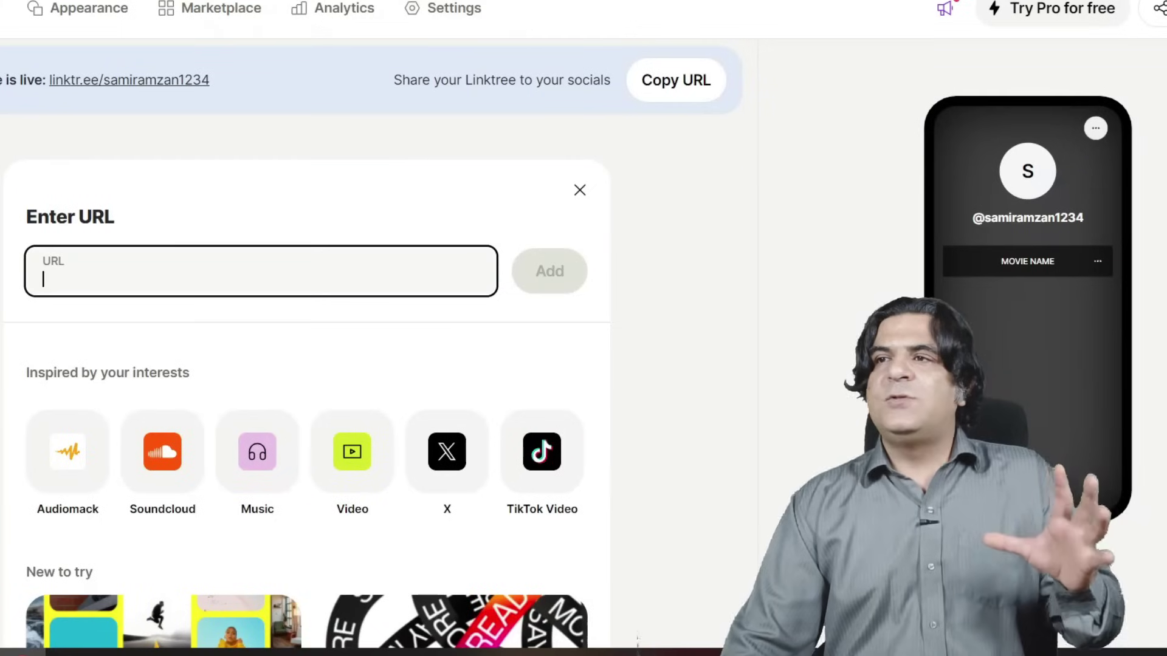
pyautogui.rightClick(132, 283)
pyautogui.click(183, 406)
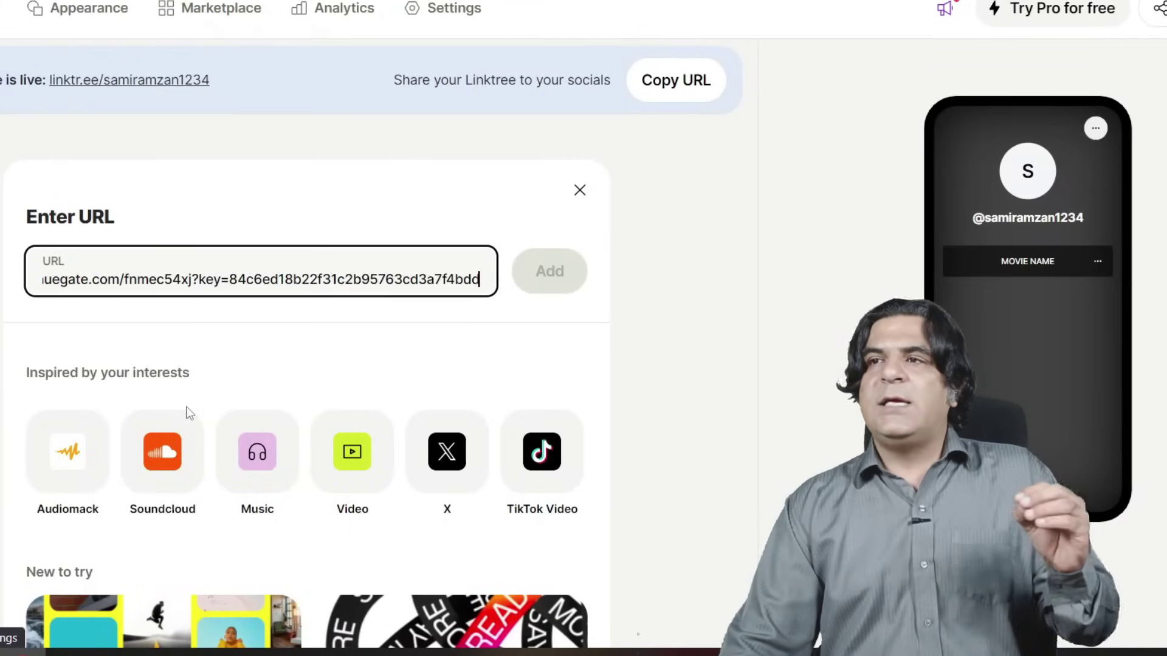
pyautogui.click(544, 276)
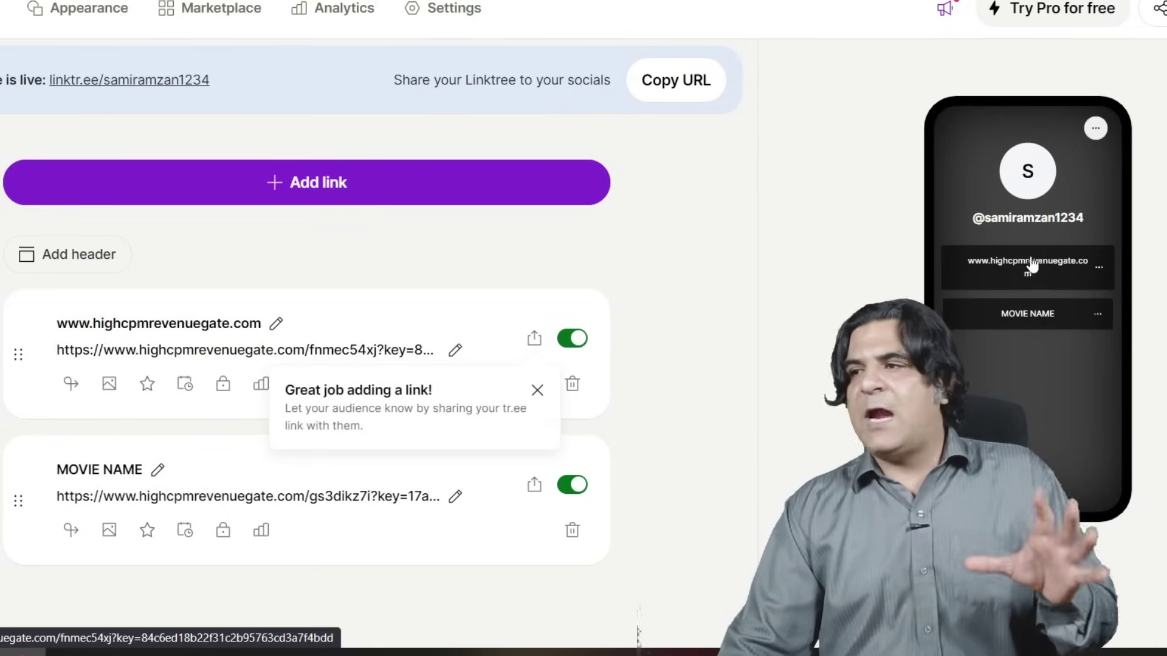
# Dismiss the link-sharing notice and change the second link's title to DOWNLOAD.
pyautogui.click(537, 390)
pyautogui.click(271, 331)
pyautogui.moveTo(267, 324); pyautogui.dragTo(46, 331)
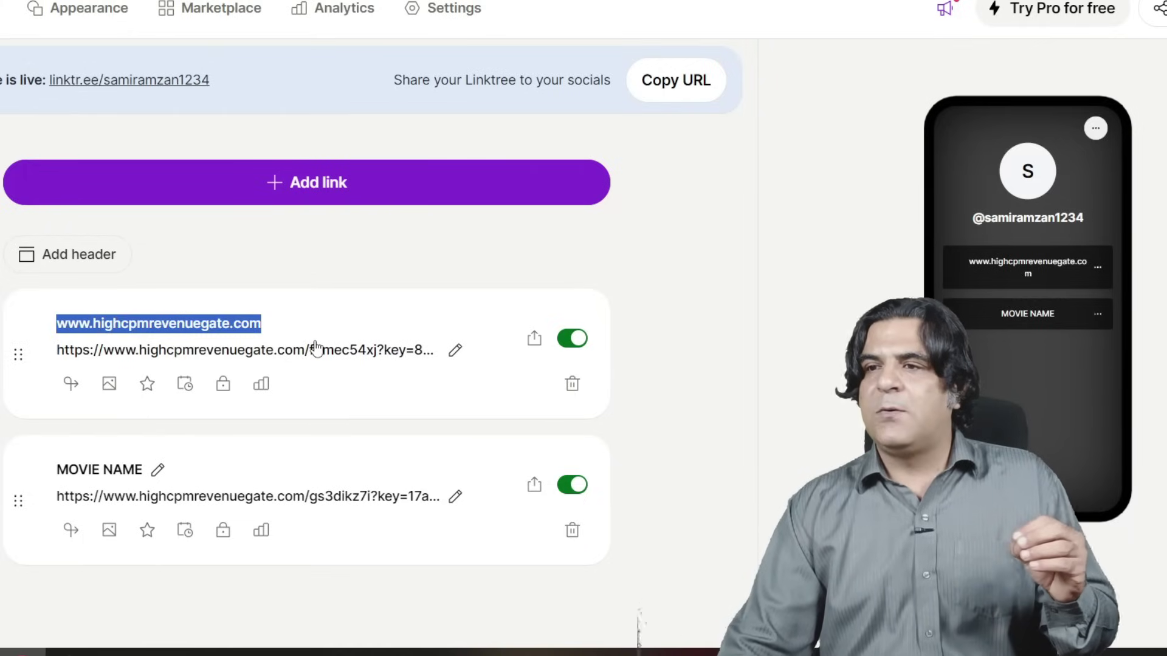
pyautogui.write('DOWNLO')
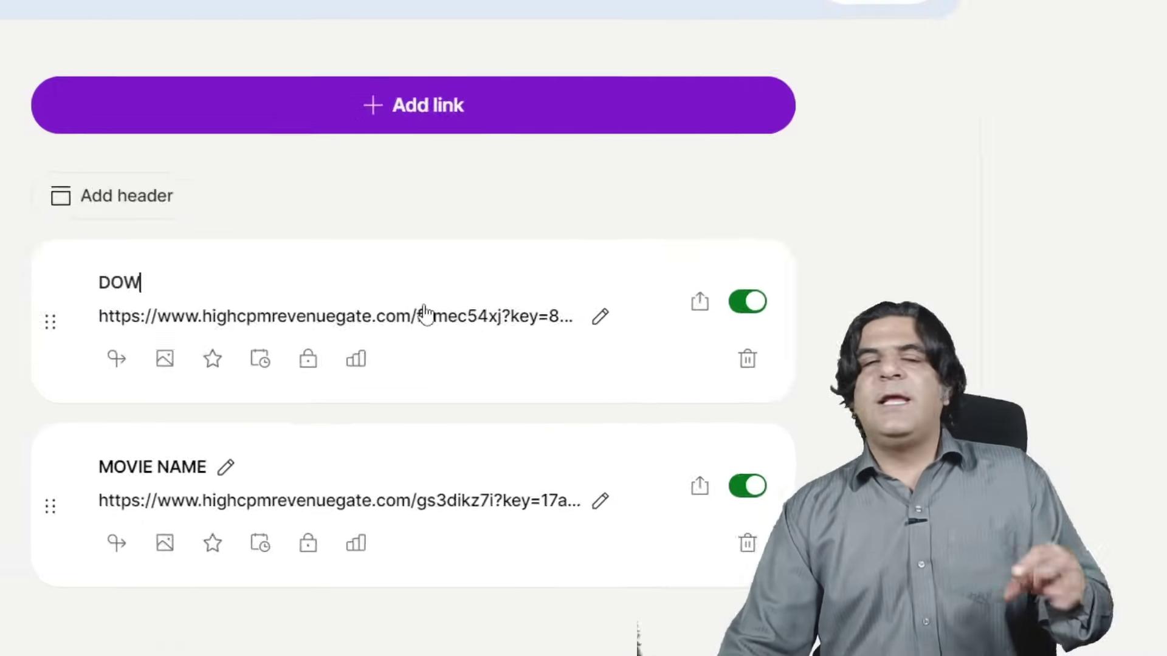
pyautogui.write('AD')
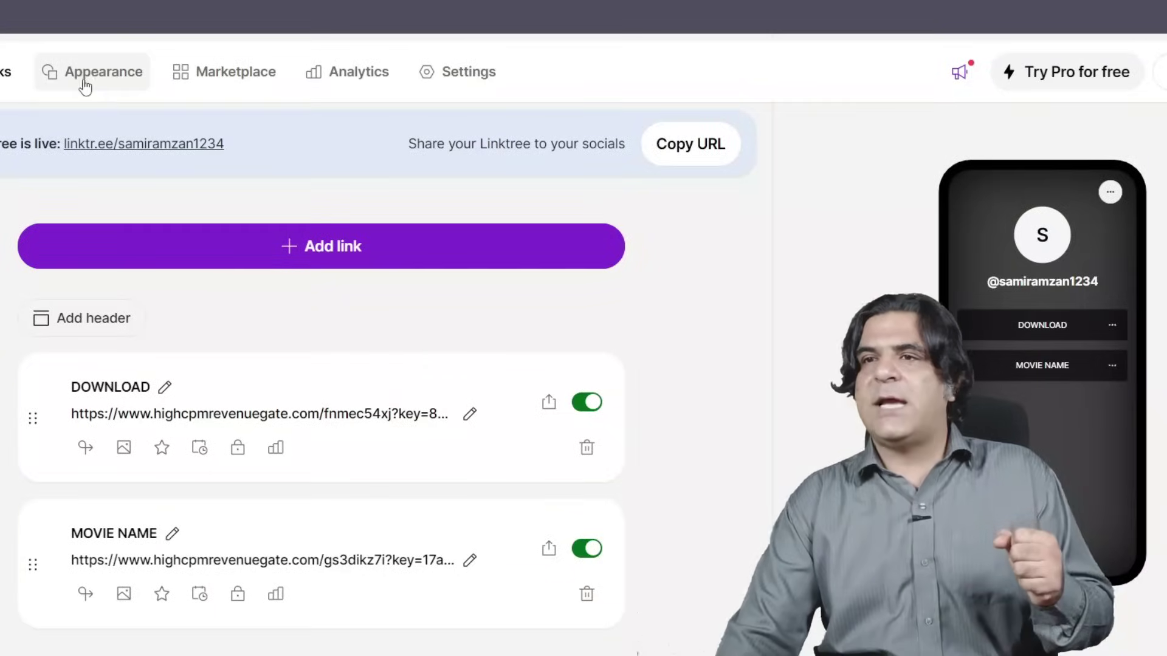
# In the Appearance settings, upload the action movie picture from the device as the profile image, cropped to the man in the centre.
pyautogui.click(86, 71)
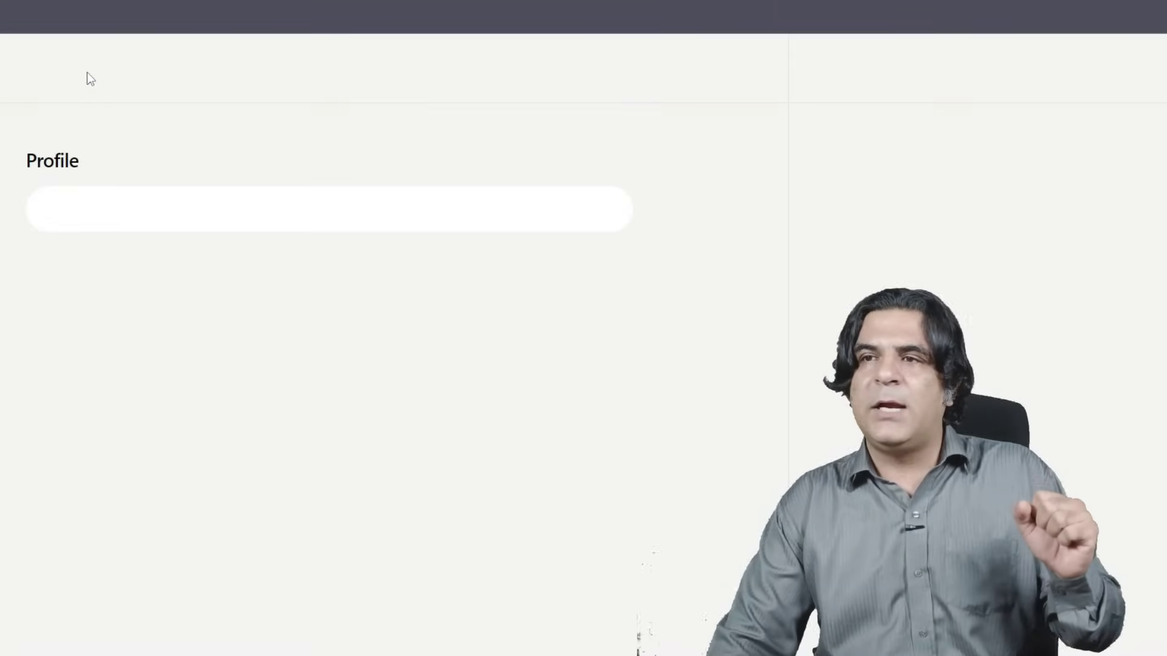
pyautogui.scroll(2, 739, 429)
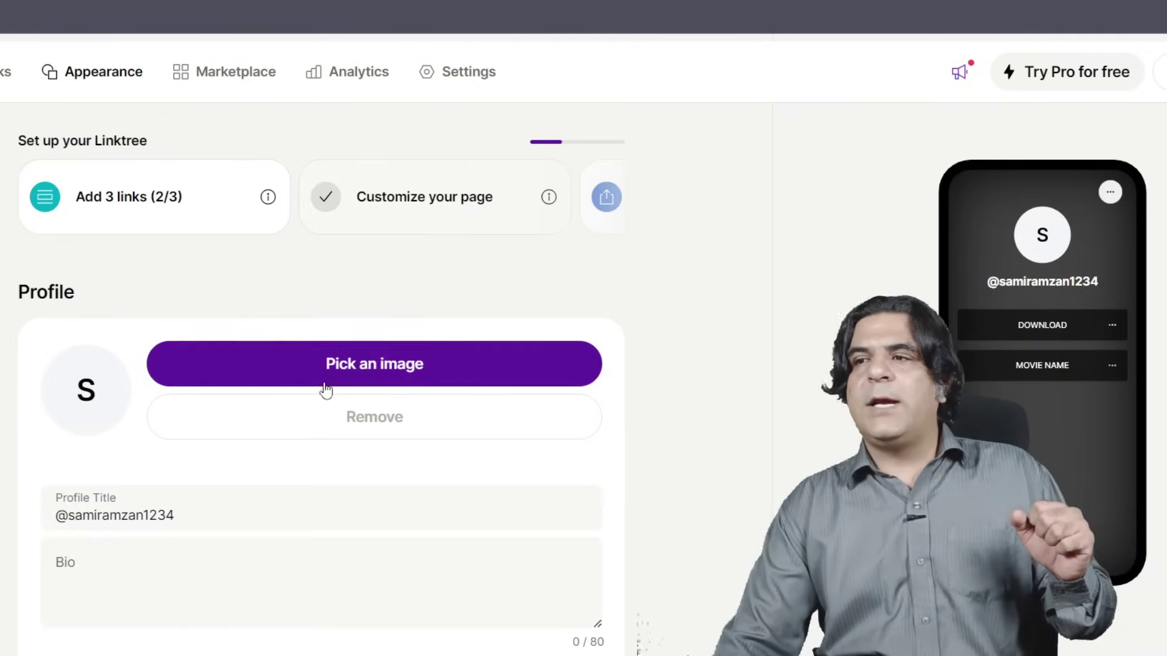
pyautogui.click(371, 362)
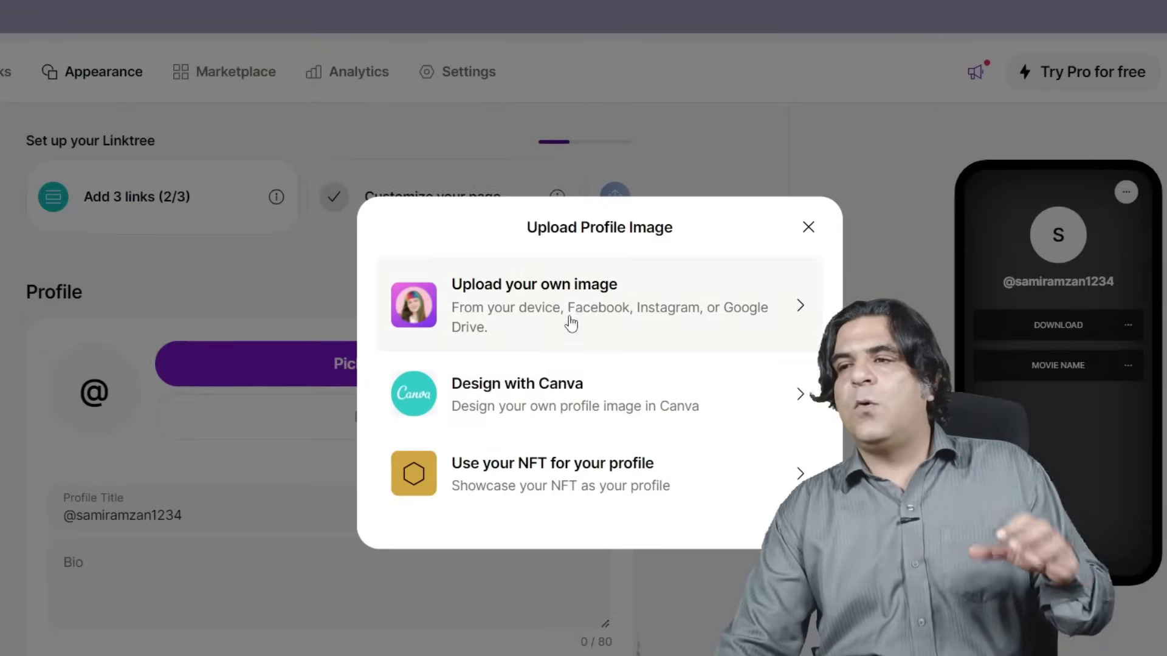
pyautogui.click(595, 299)
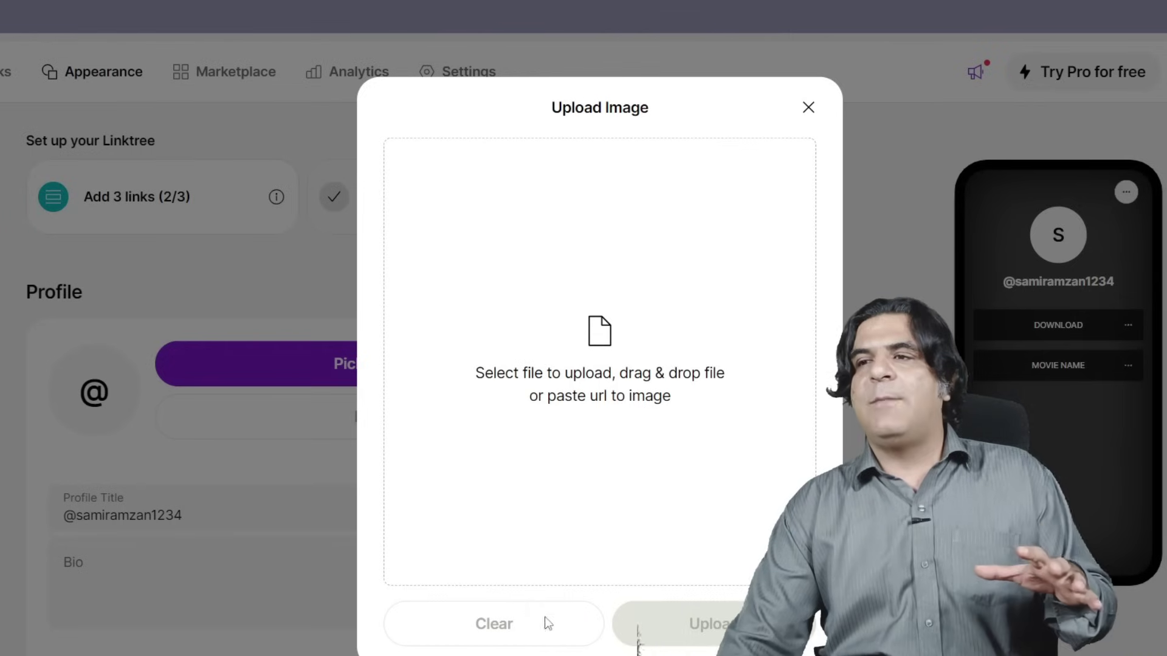
pyautogui.click(599, 354)
pyautogui.doubleClick(110, 130)
pyautogui.moveTo(675, 452); pyautogui.dragTo(666, 422)
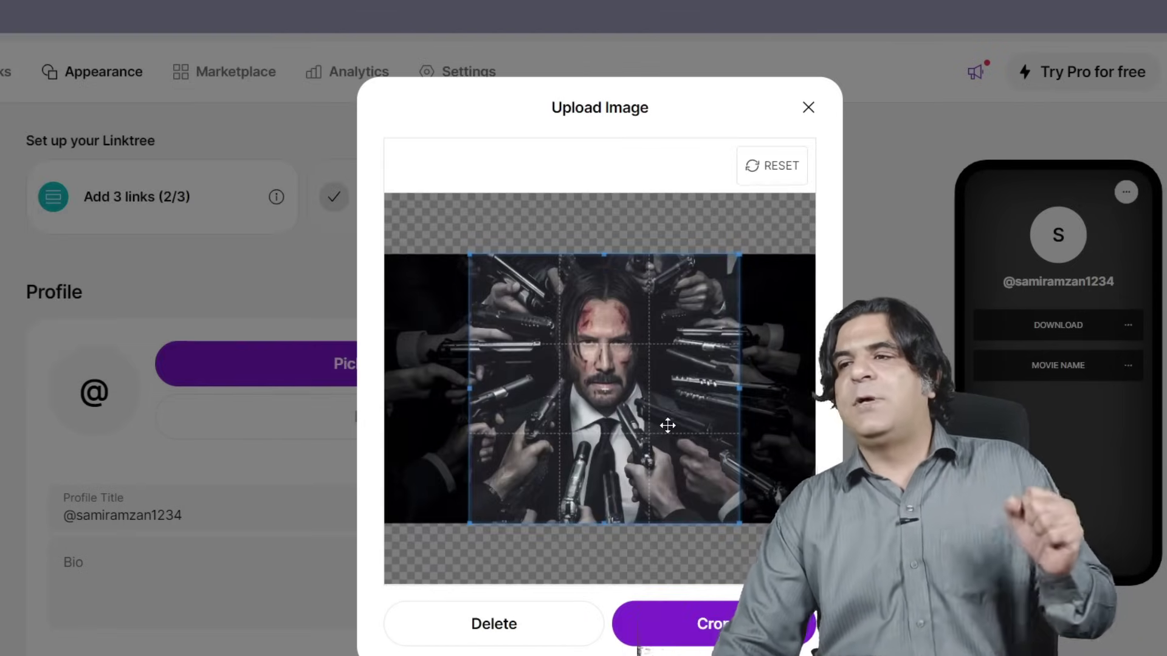
pyautogui.click(705, 629)
pyautogui.click(656, 622)
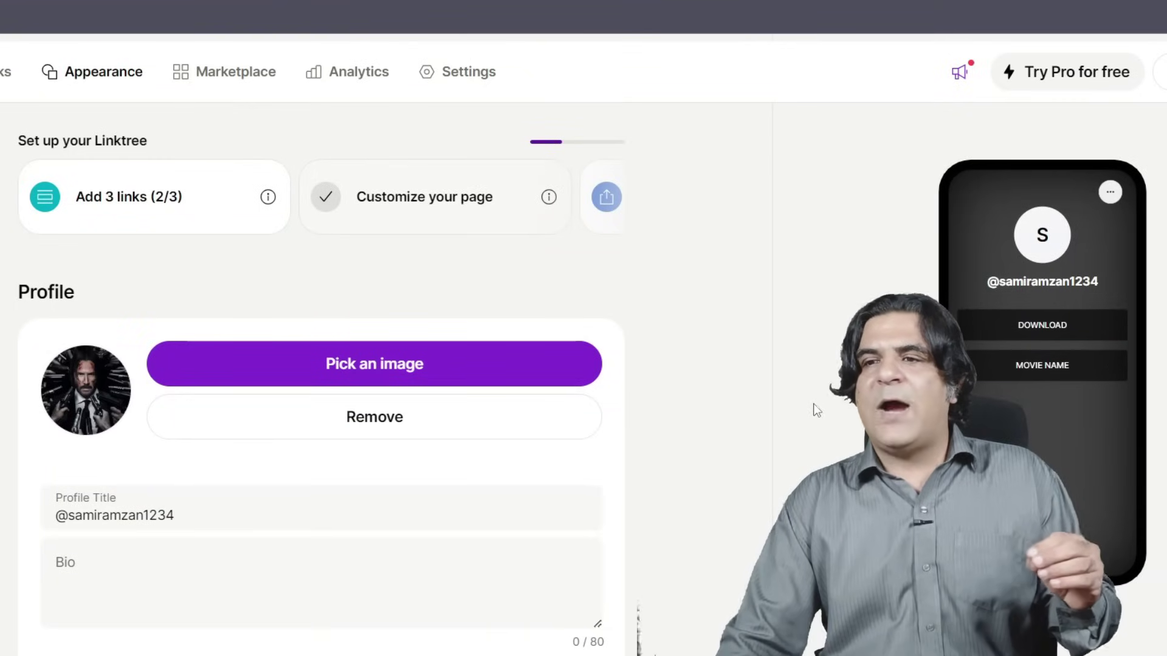
# Replace the profile title with "Hollywood action movies".
pyautogui.click(46, 516)
pyautogui.click(294, 520)
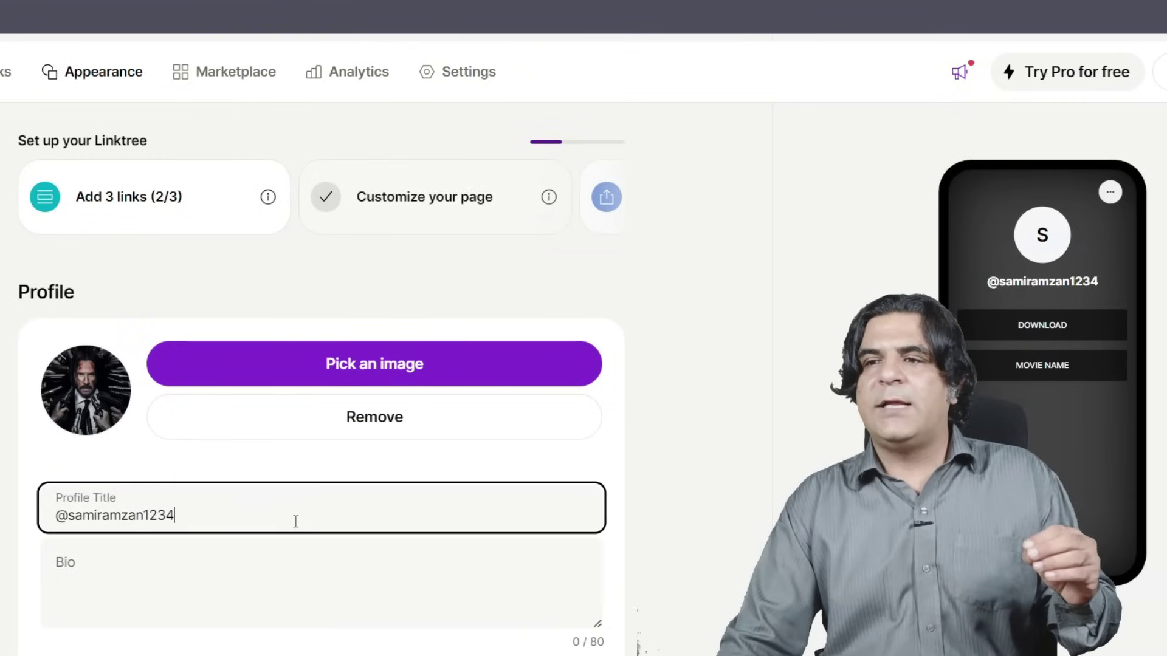
pyautogui.moveTo(294, 521); pyautogui.dragTo(51, 521)
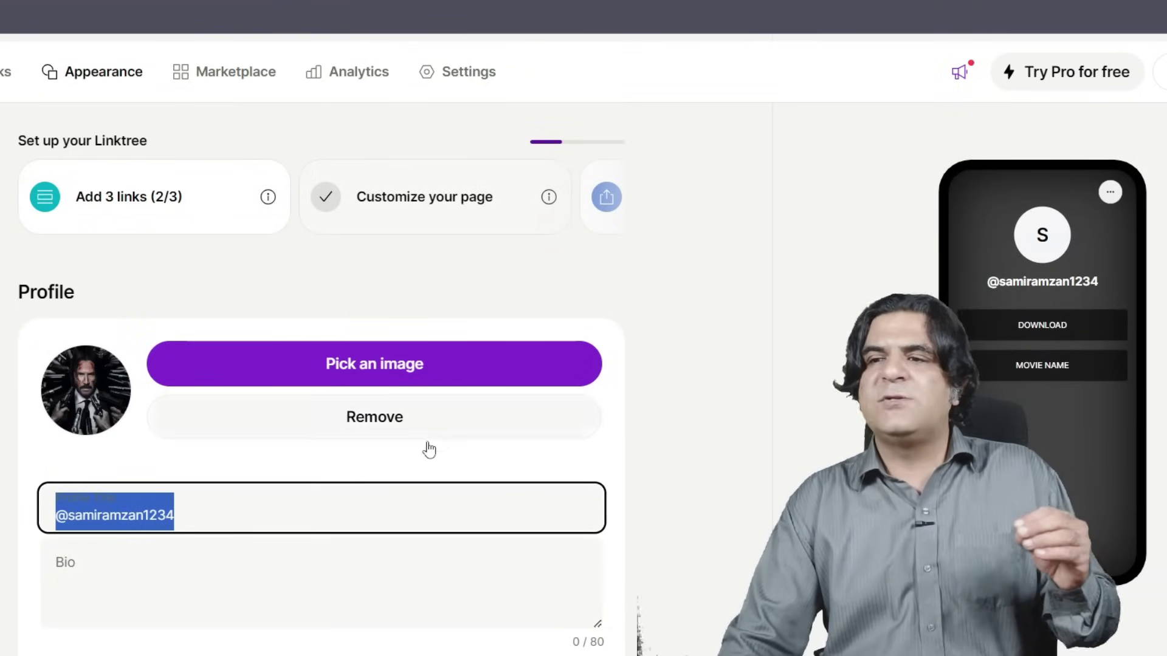
pyautogui.rightClick(239, 517)
pyautogui.click(261, 326)
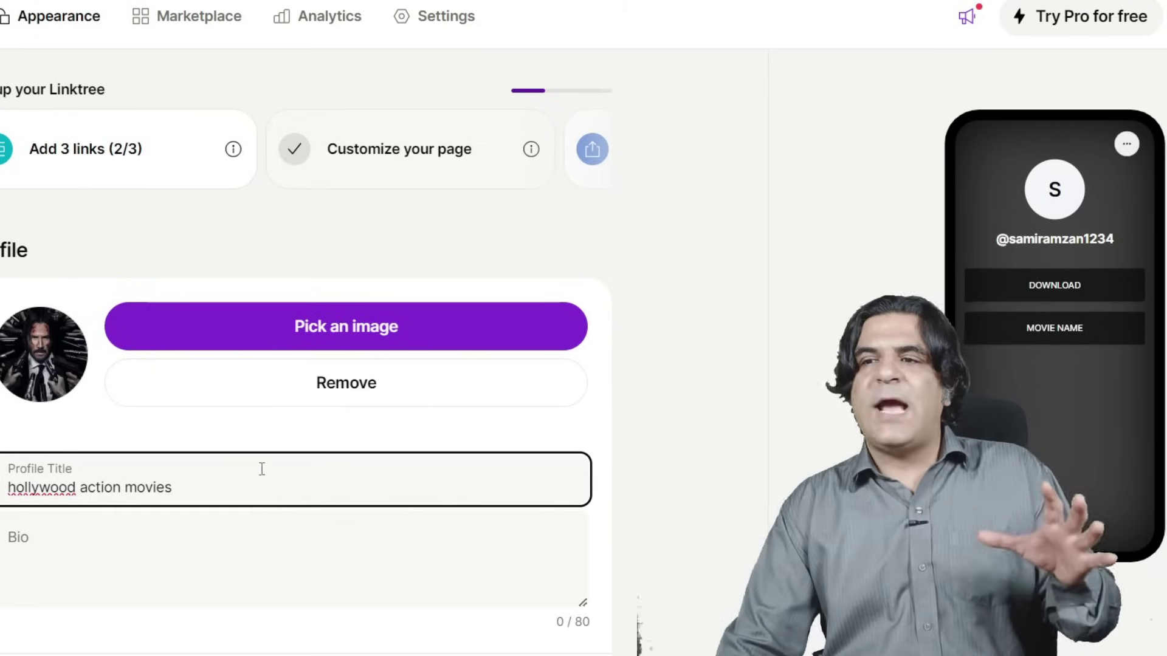
pyautogui.click(255, 428)
# Set the profile bio to "New clips everyday".
pyautogui.scroll(-10, 364, 341)
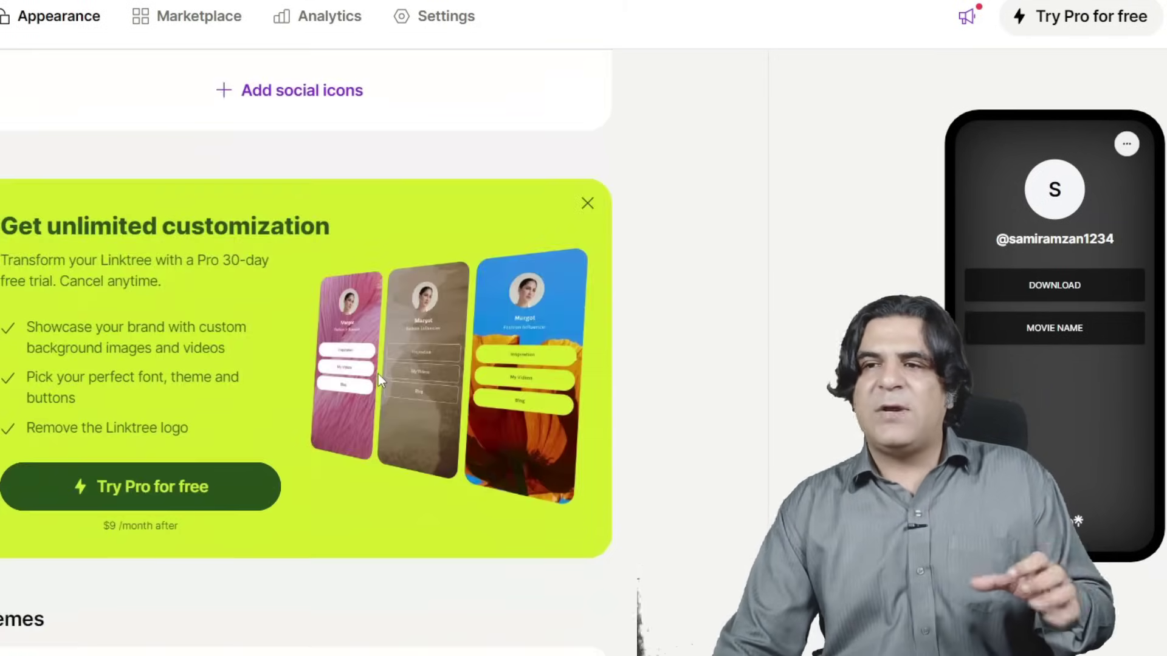
pyautogui.scroll(5, 378, 377)
pyautogui.scroll(3, 380, 378)
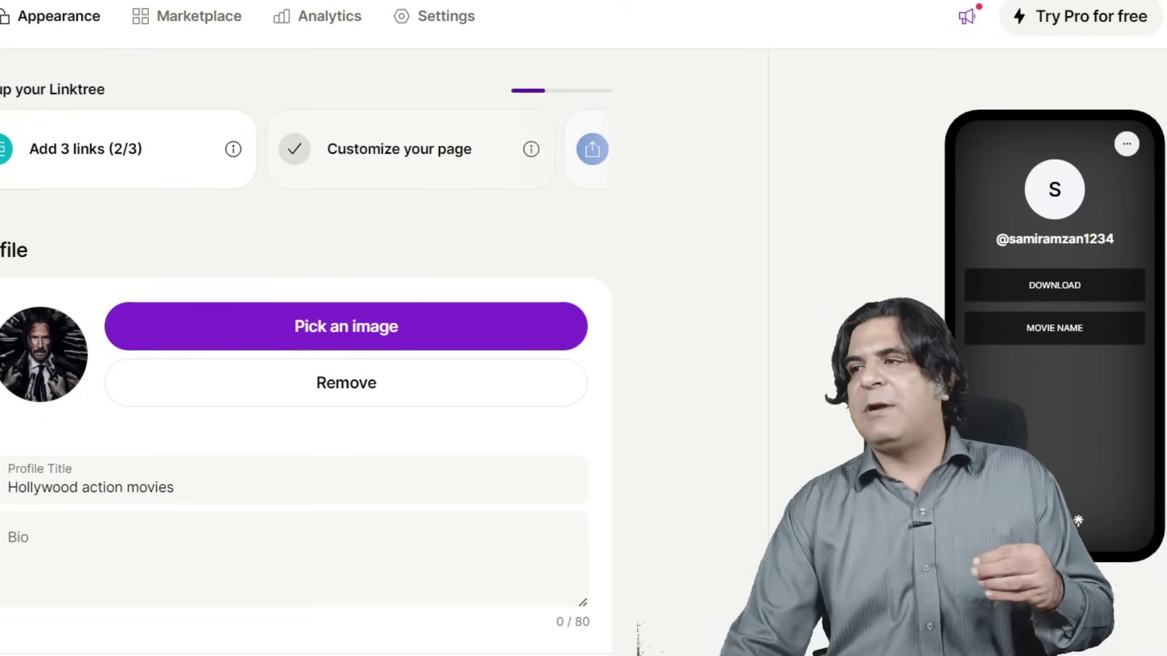
pyautogui.click(28, 589)
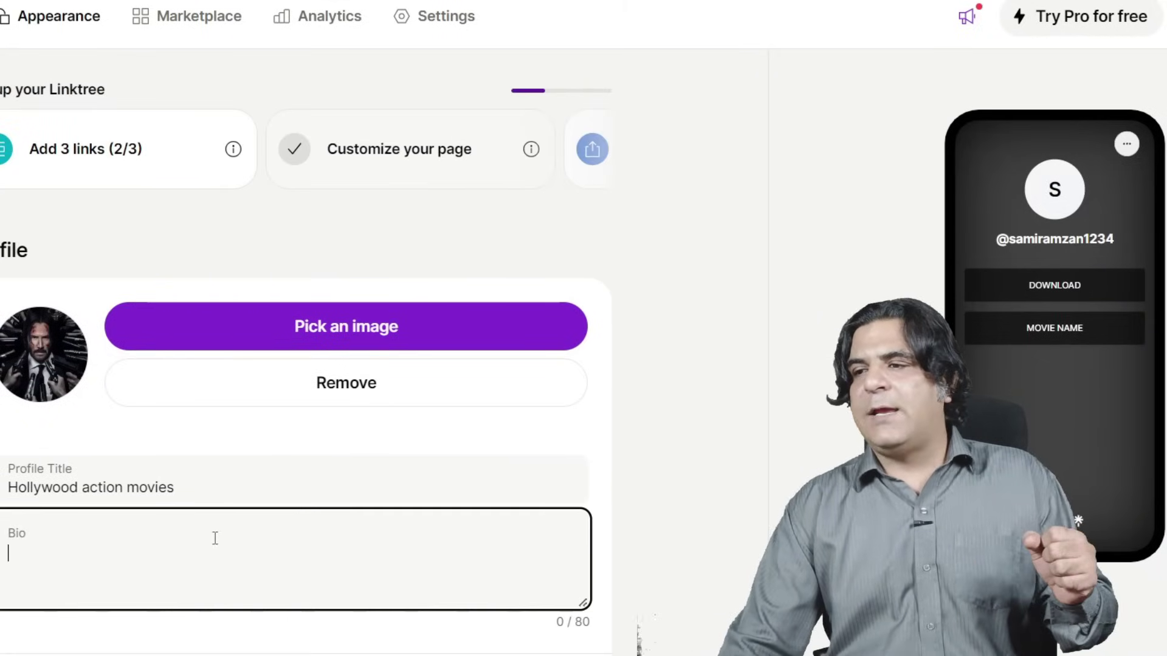
pyautogui.write('New clips everyday')
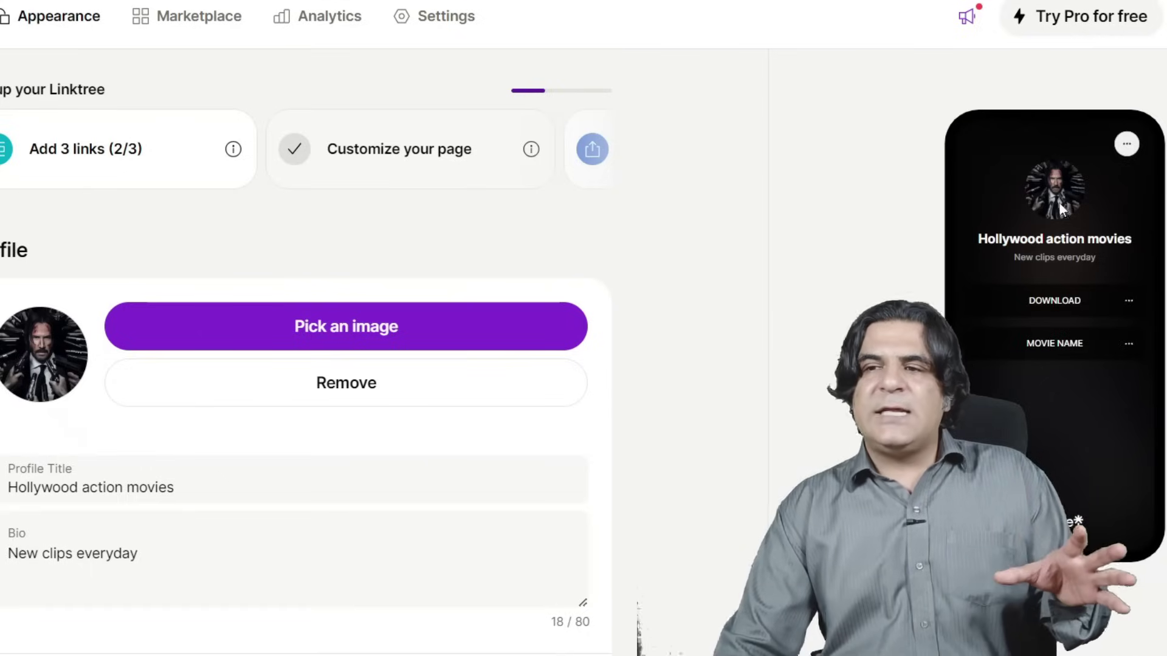
pyautogui.click(172, 485)
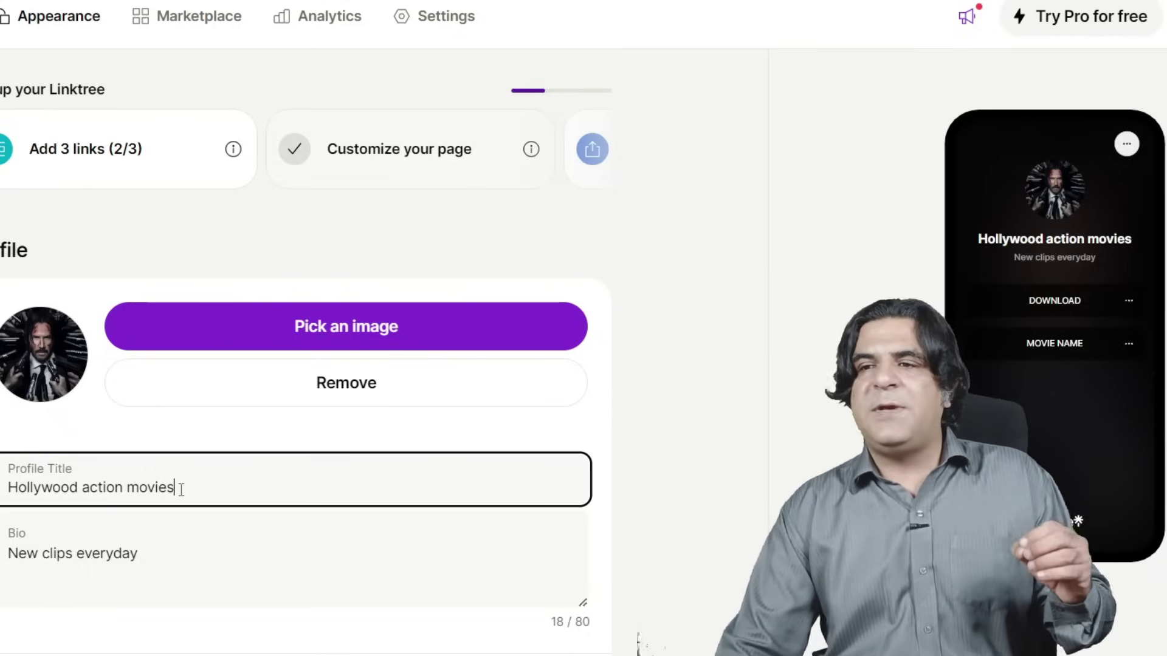
pyautogui.hotkey('ctrl', 'a')
pyautogui.click(651, 463)
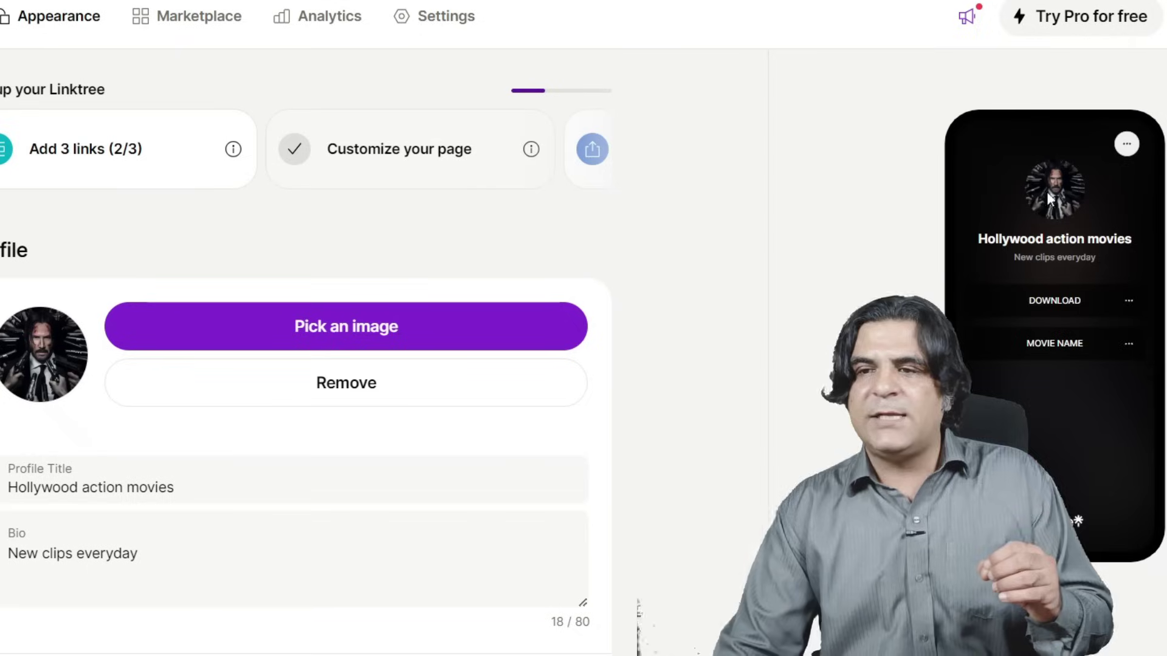
pyautogui.click(41, 551)
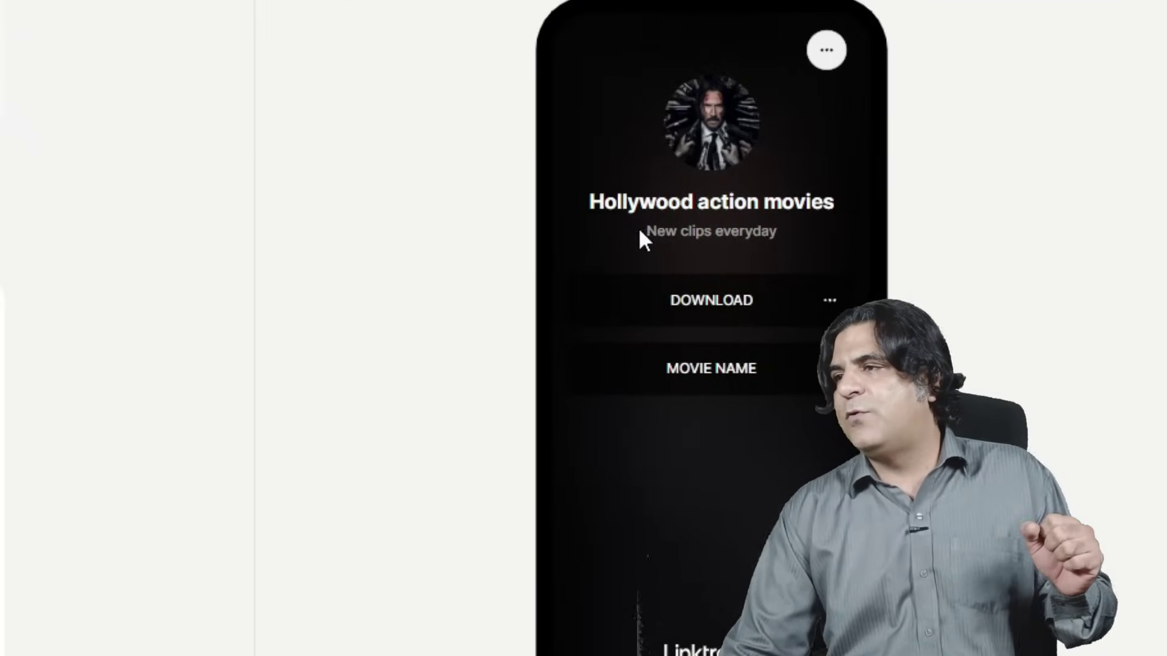
pyautogui.moveTo(646, 231); pyautogui.dragTo(791, 230)
pyautogui.click(696, 313)
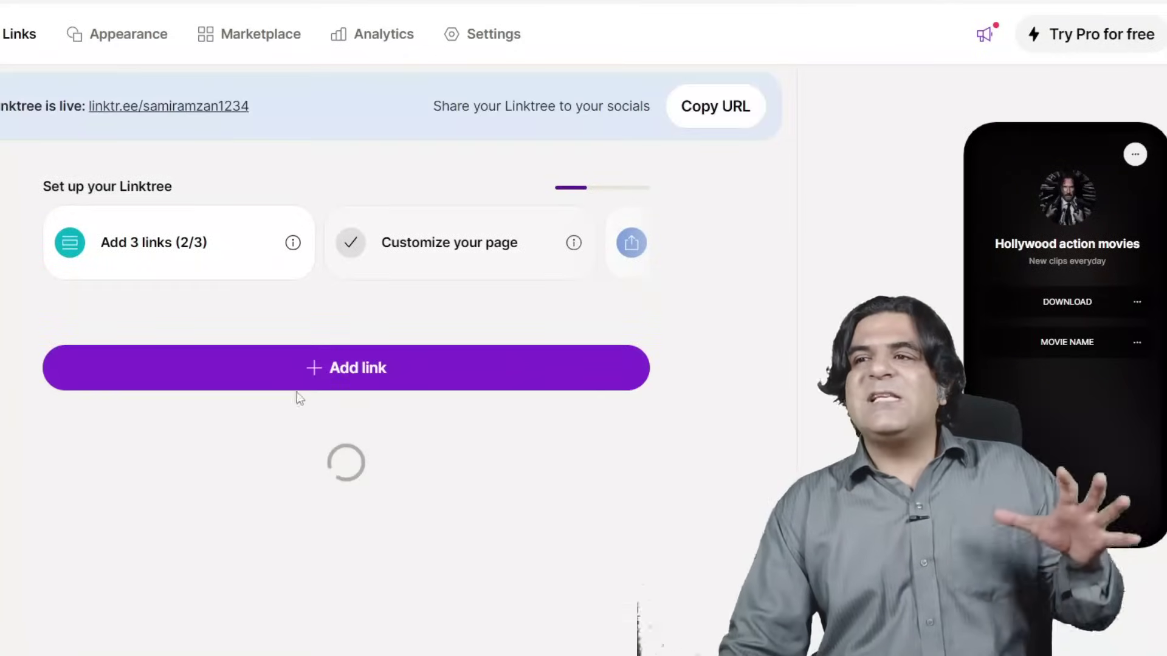
pyautogui.scroll(-4, 365, 389)
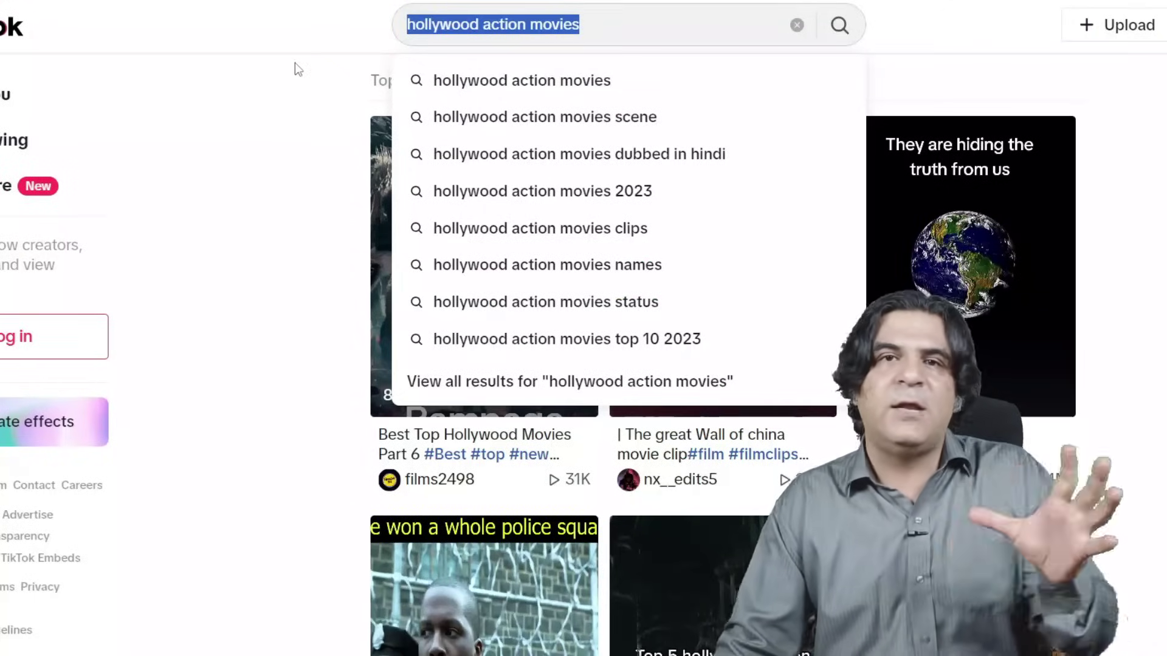
pyautogui.click(294, 63)
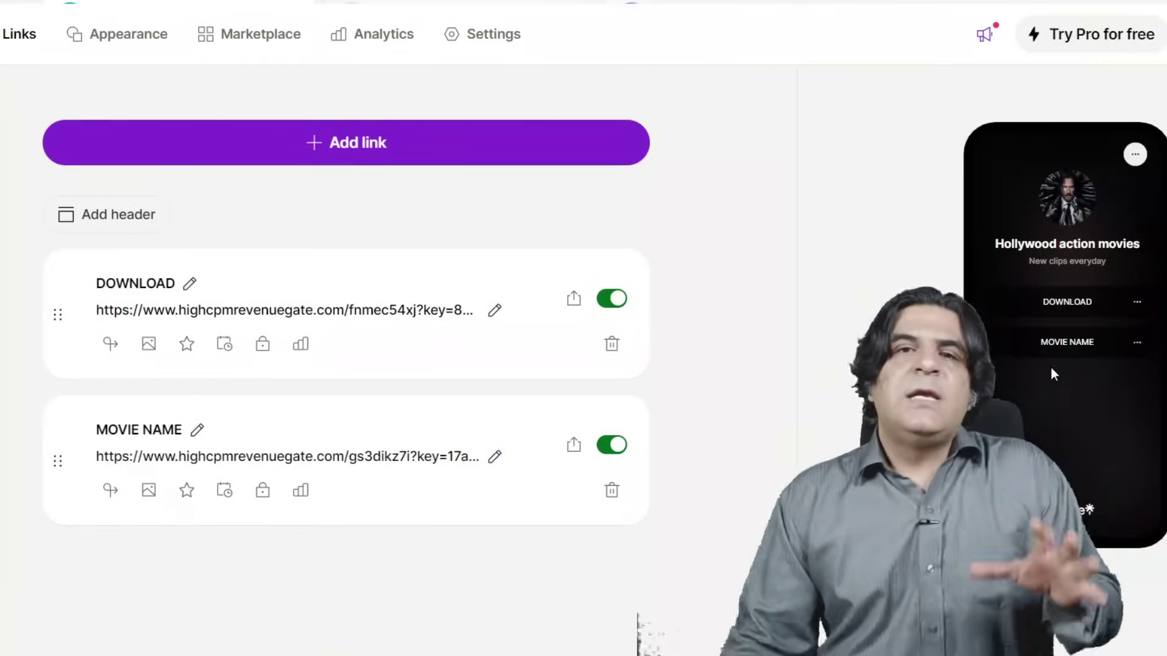
pyautogui.click(320, 147)
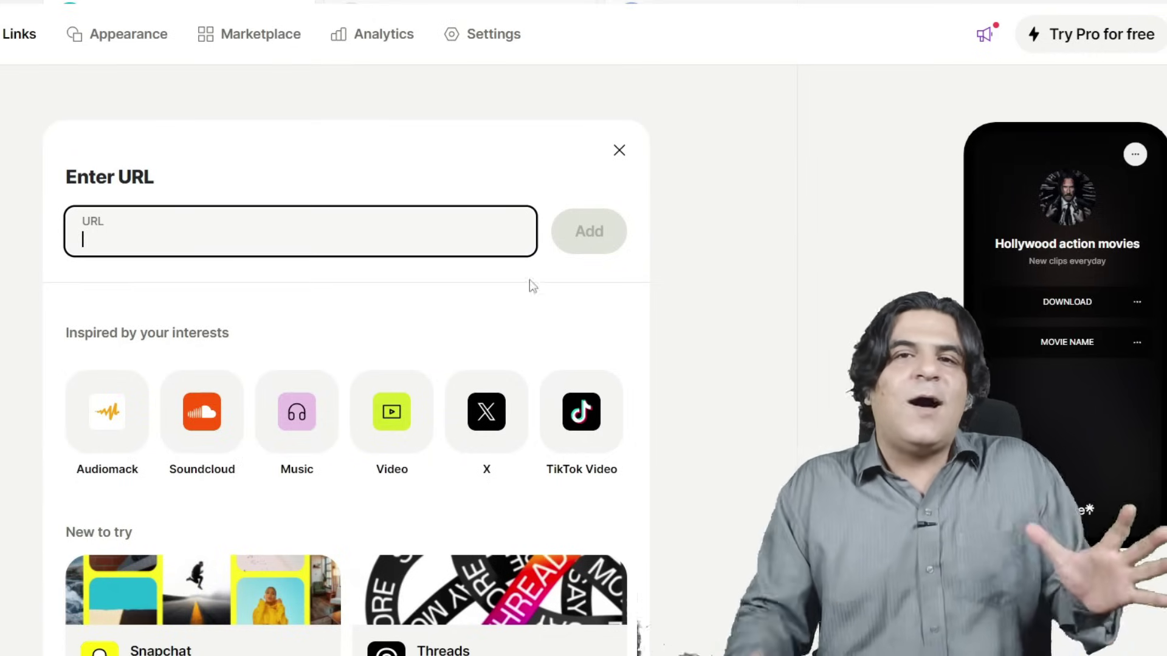
pyautogui.click(619, 154)
pyautogui.scroll(3, 601, 246)
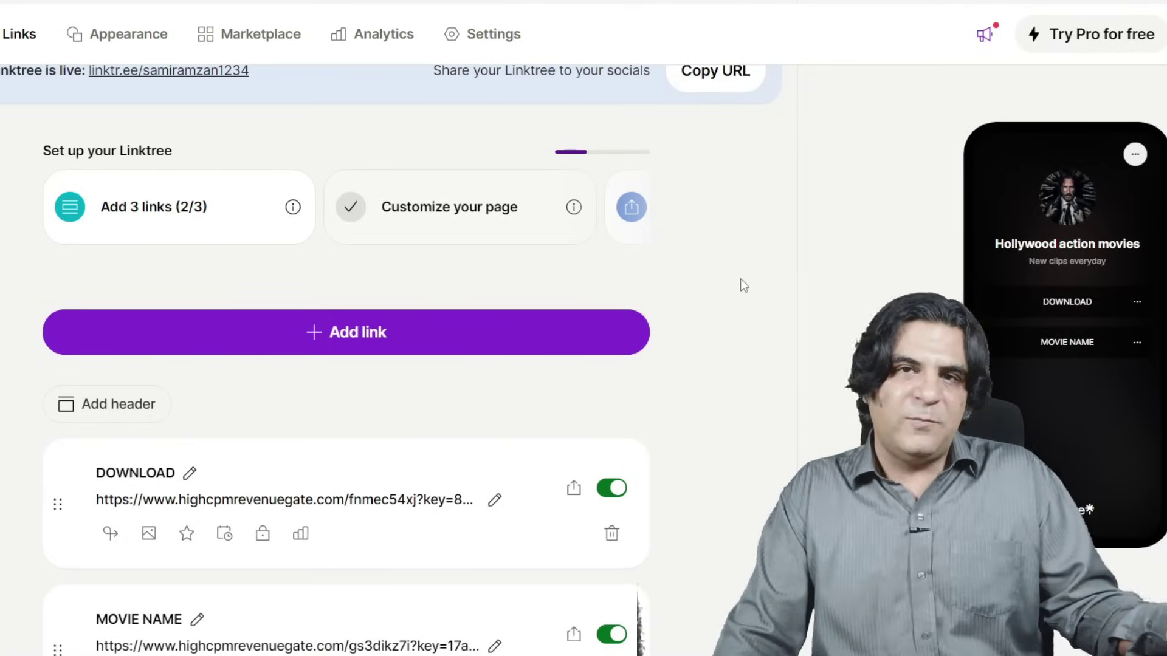
pyautogui.scroll(1, 806, 319)
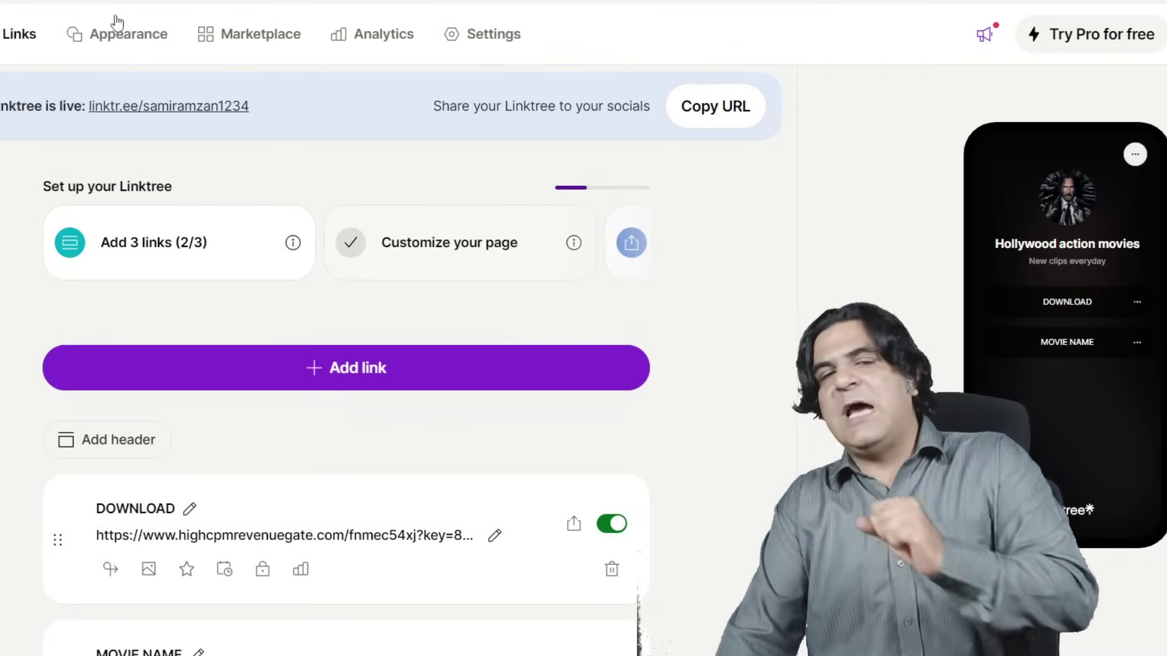
# In the Appearance settings, try the Air Grey theme on the Linktree page and switch it to Air Smoke.
pyautogui.click(116, 38)
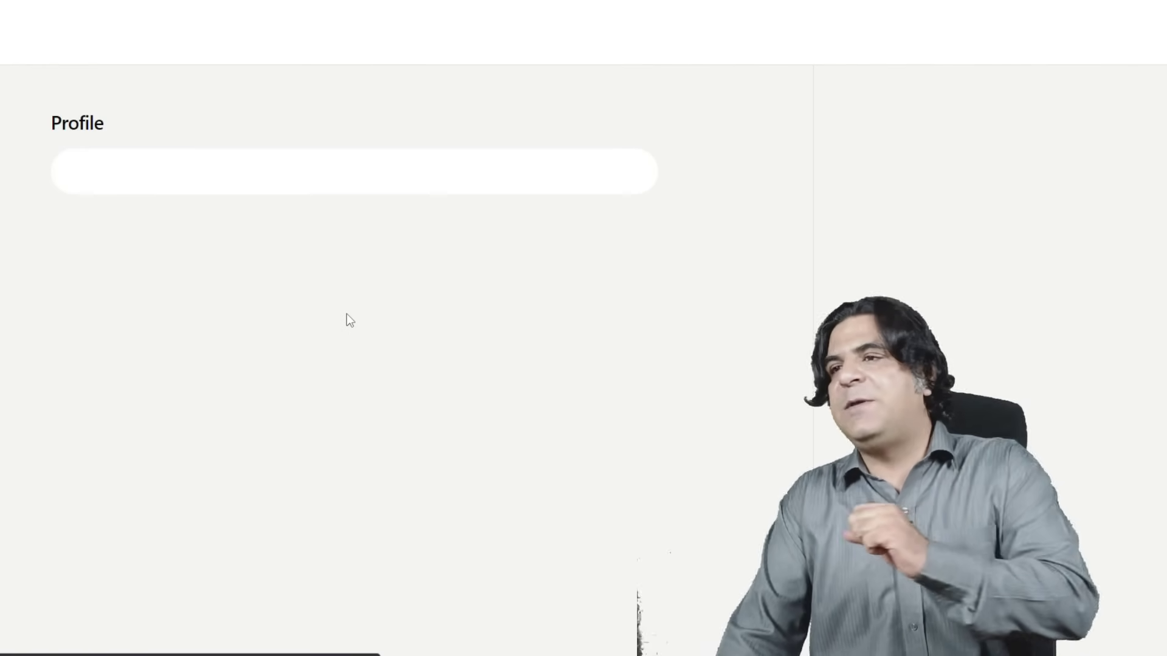
pyautogui.scroll(-5, 349, 319)
pyautogui.scroll(-3, 352, 321)
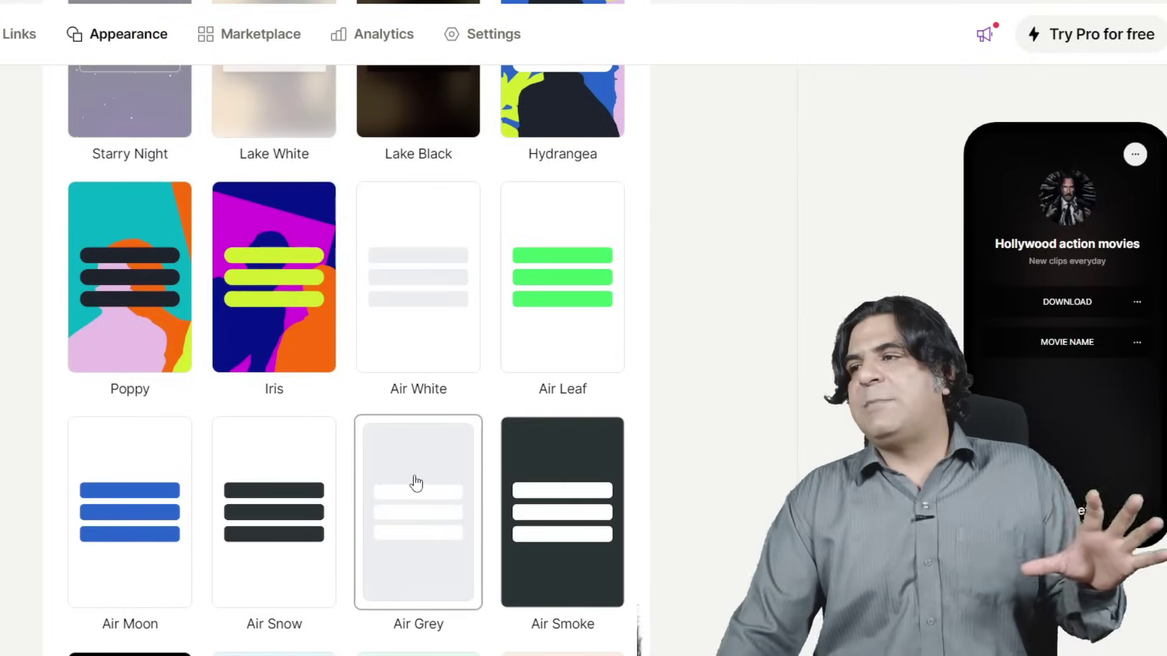
pyautogui.click(417, 479)
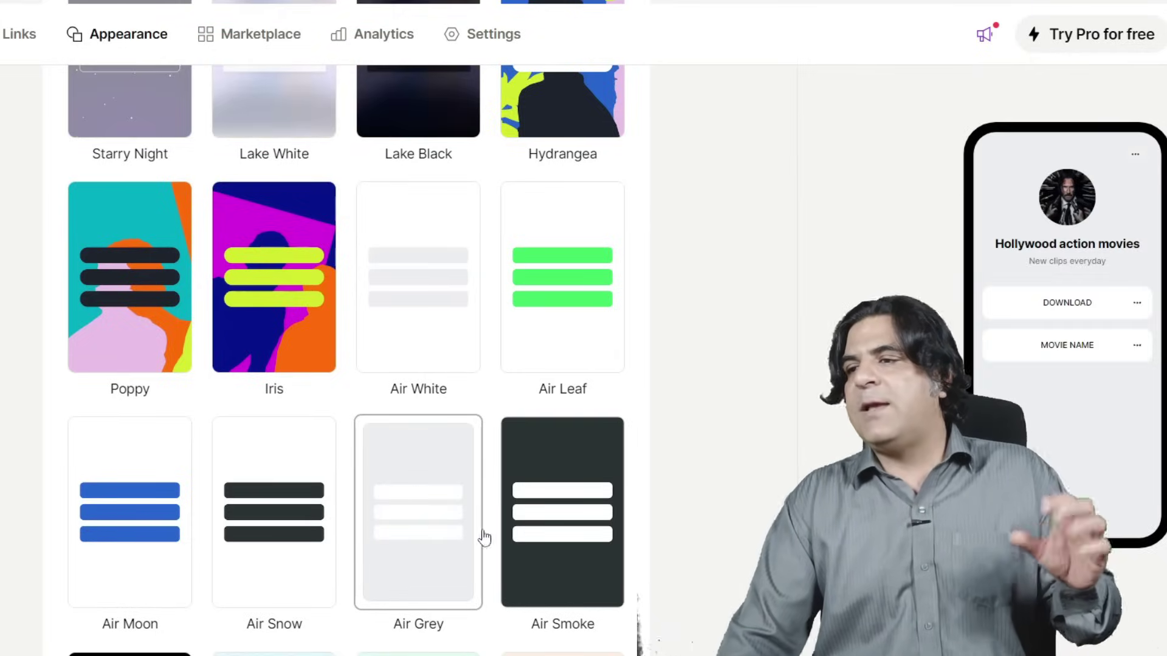
pyautogui.click(594, 514)
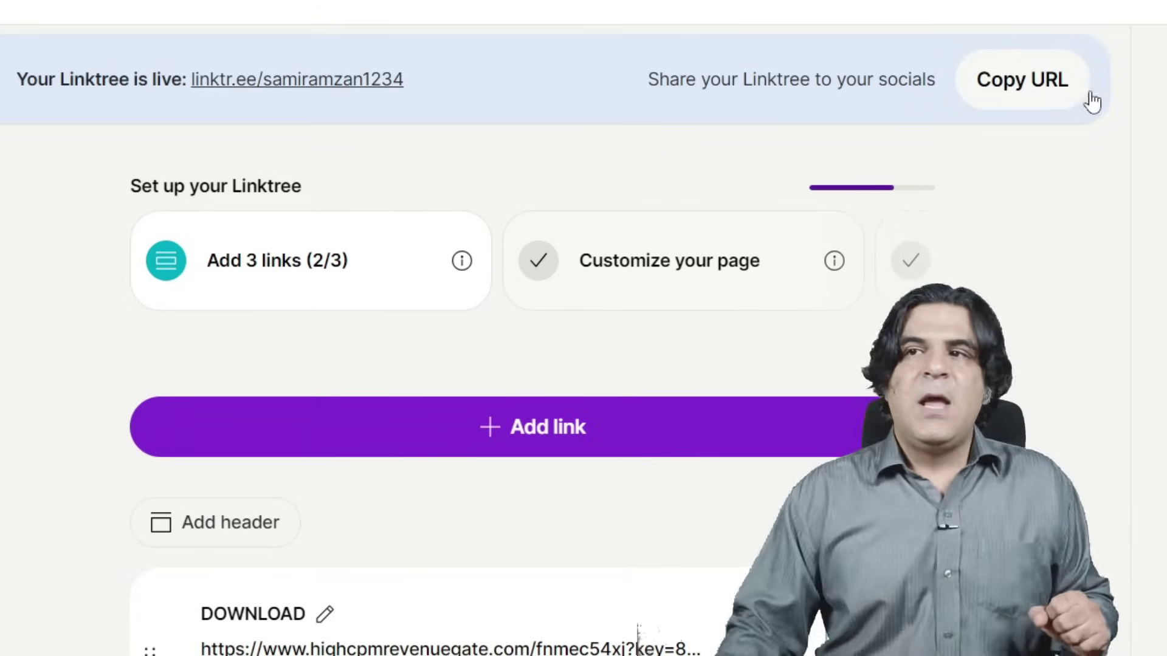
# Open the live Linktree page in a new browser tab using its copied URL.
pyautogui.hotkey('ctrl', 't')
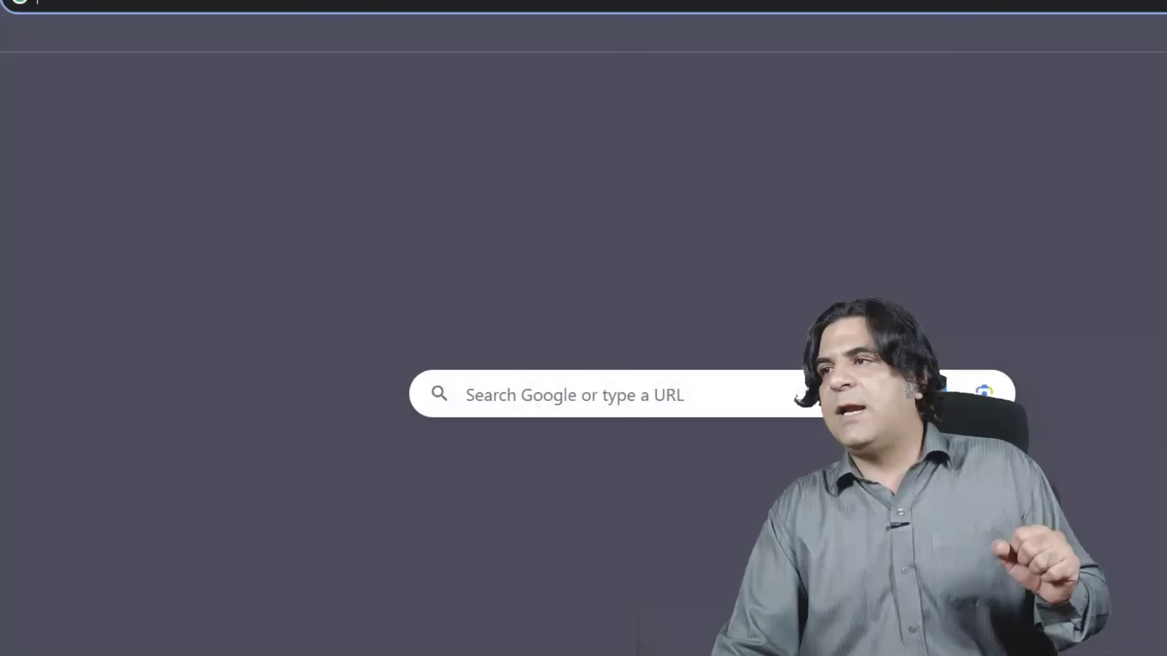
pyautogui.write('https://linktr.ee/samiramzan1234')
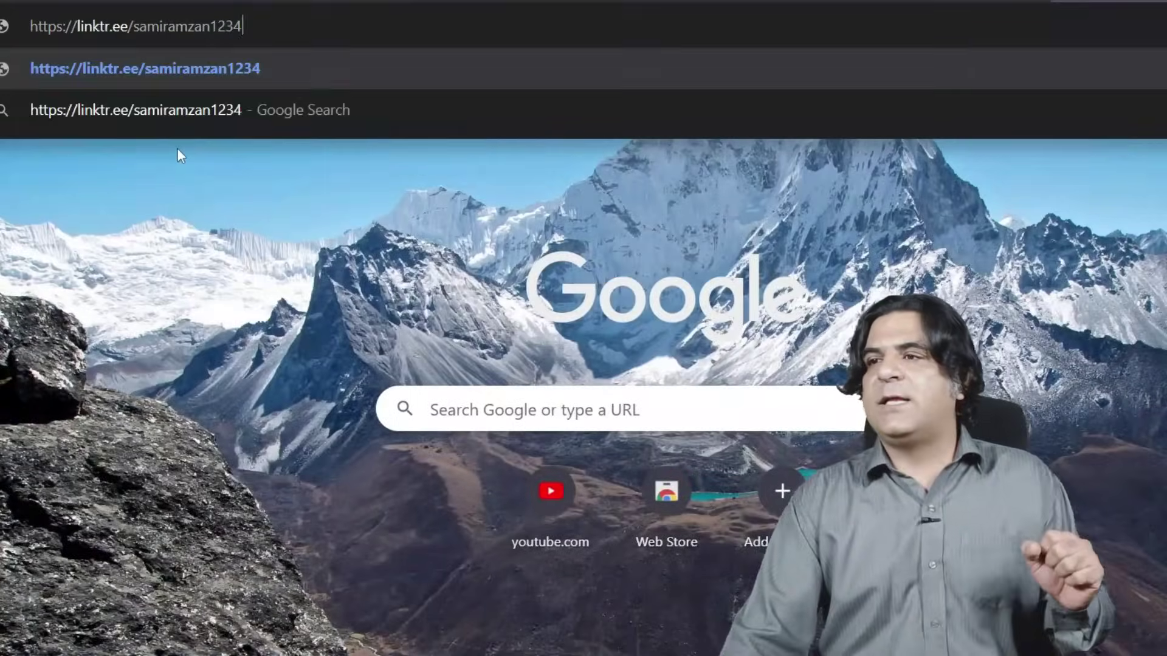
pyautogui.press('Return')
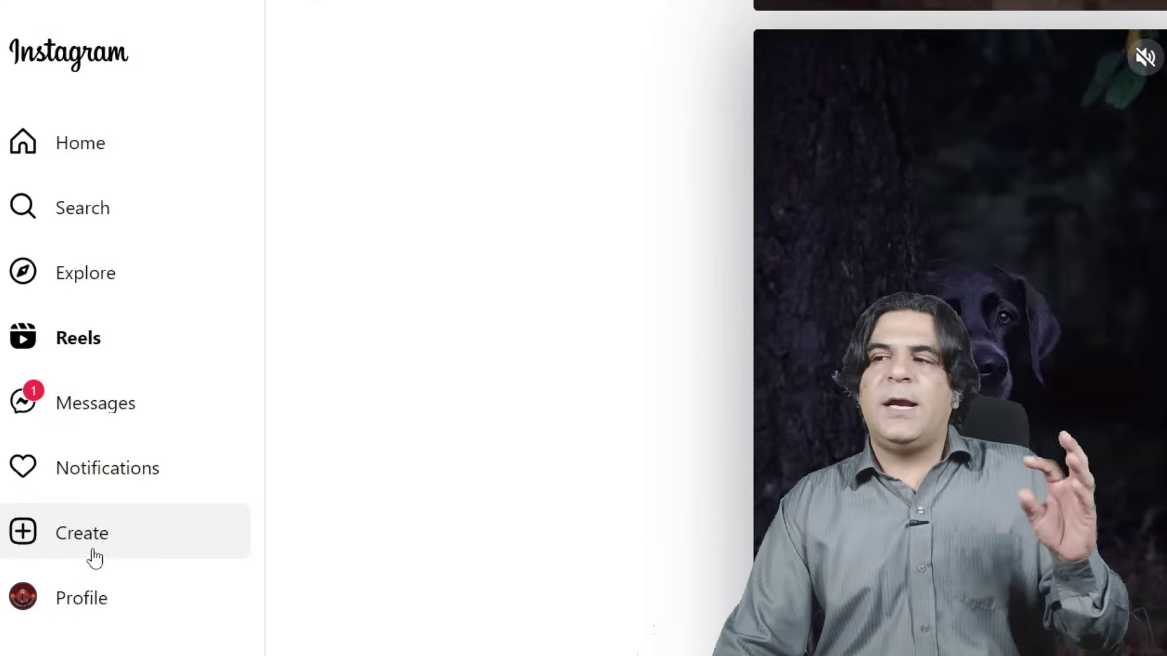
# Switch to Instagram and create a new post with the action movie clip from the computer, keeping the default crop.
pyautogui.click(81, 550)
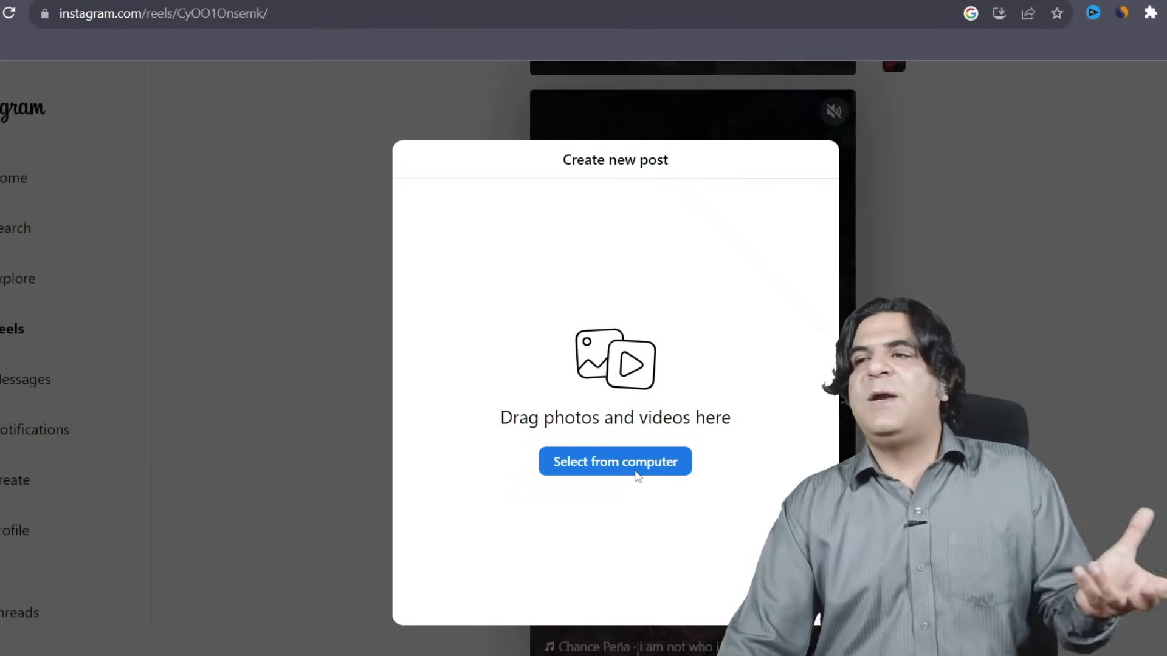
pyautogui.click(637, 476)
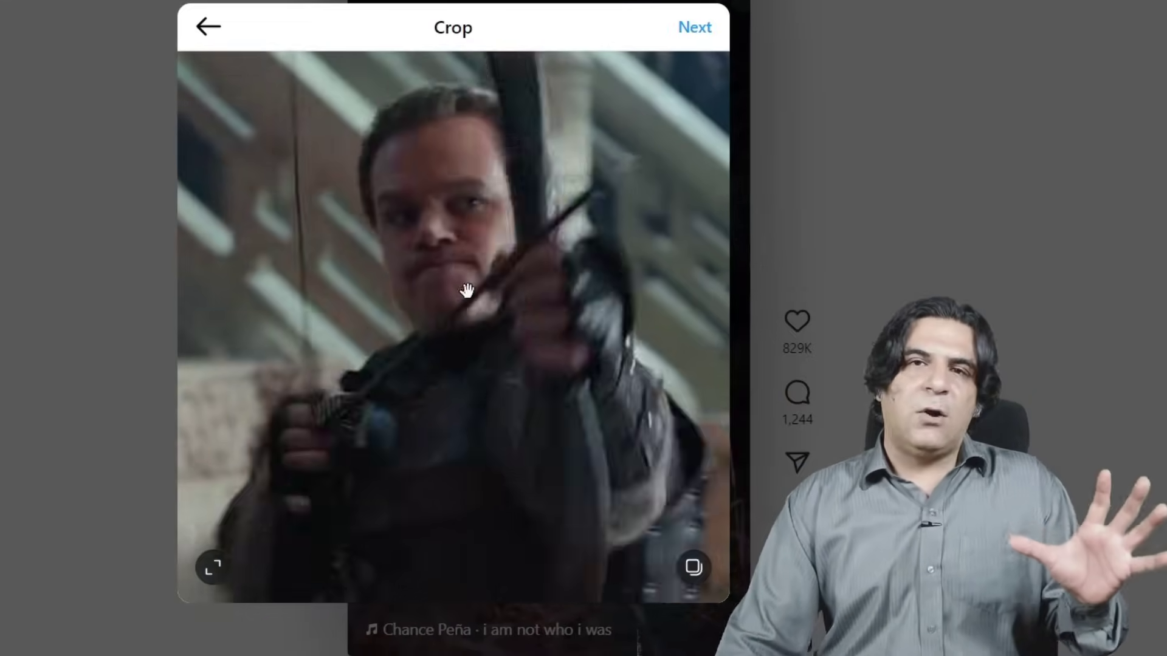
pyautogui.click(702, 36)
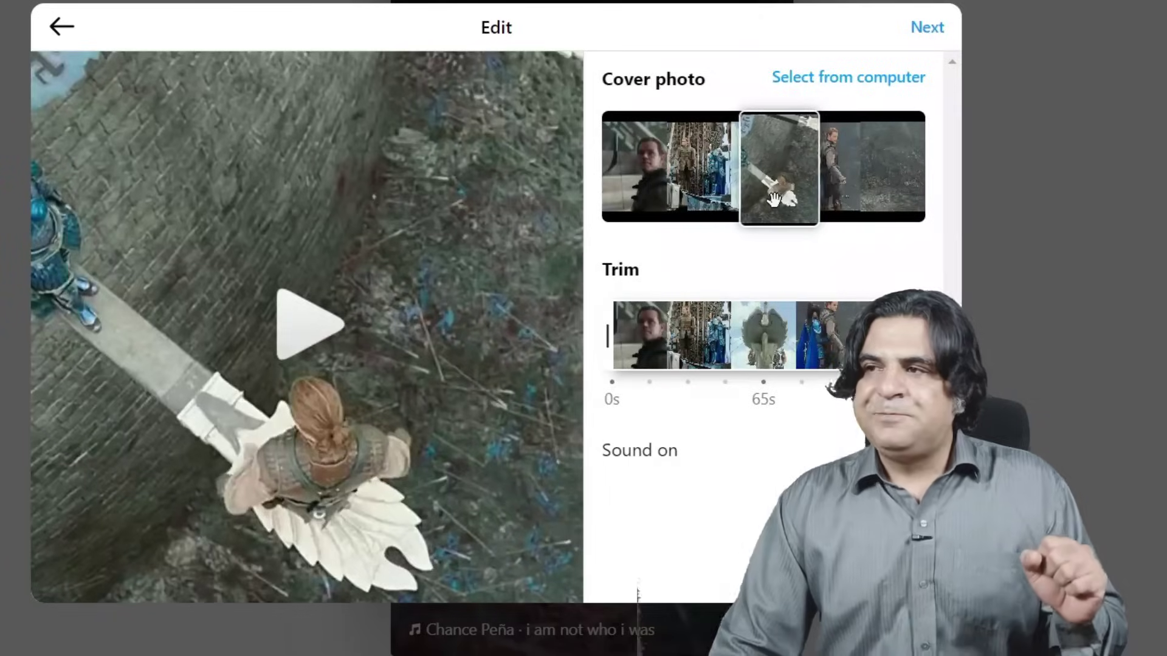
# Set the reel's cover photo to the frame of the woman in blue armour and proceed to the caption stage.
pyautogui.moveTo(774, 199); pyautogui.dragTo(693, 213)
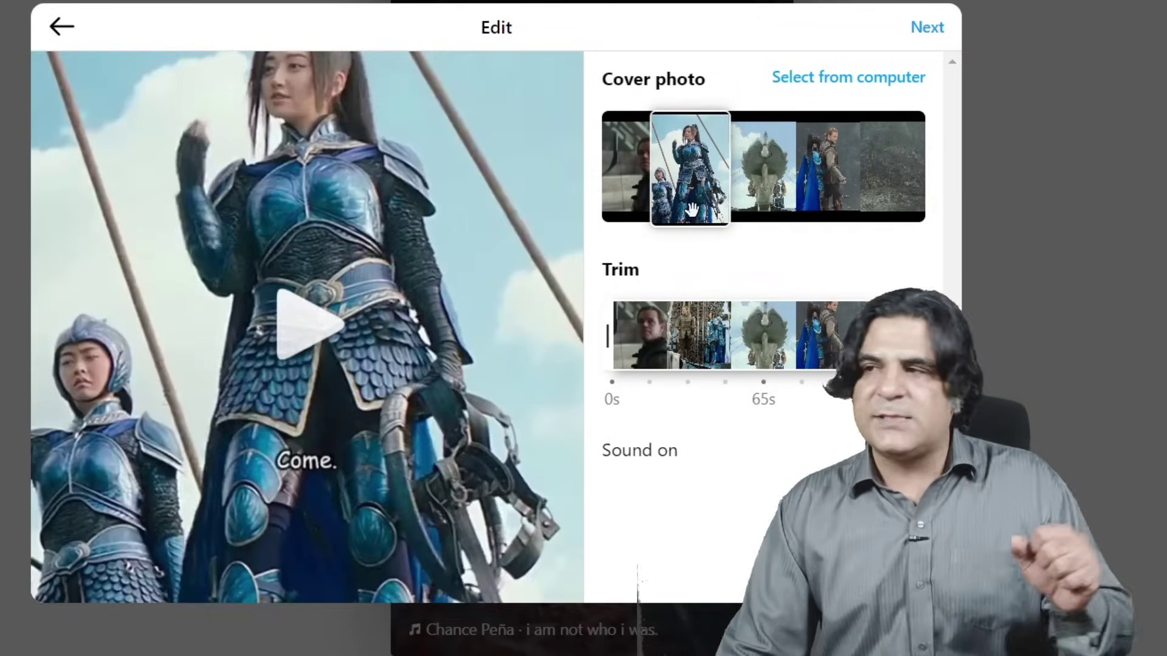
pyautogui.moveTo(729, 185)
pyautogui.mouseDown()
pyautogui.moveTo(777, 188)
pyautogui.moveTo(729, 188)
pyautogui.mouseUp()
pyautogui.click(927, 27)
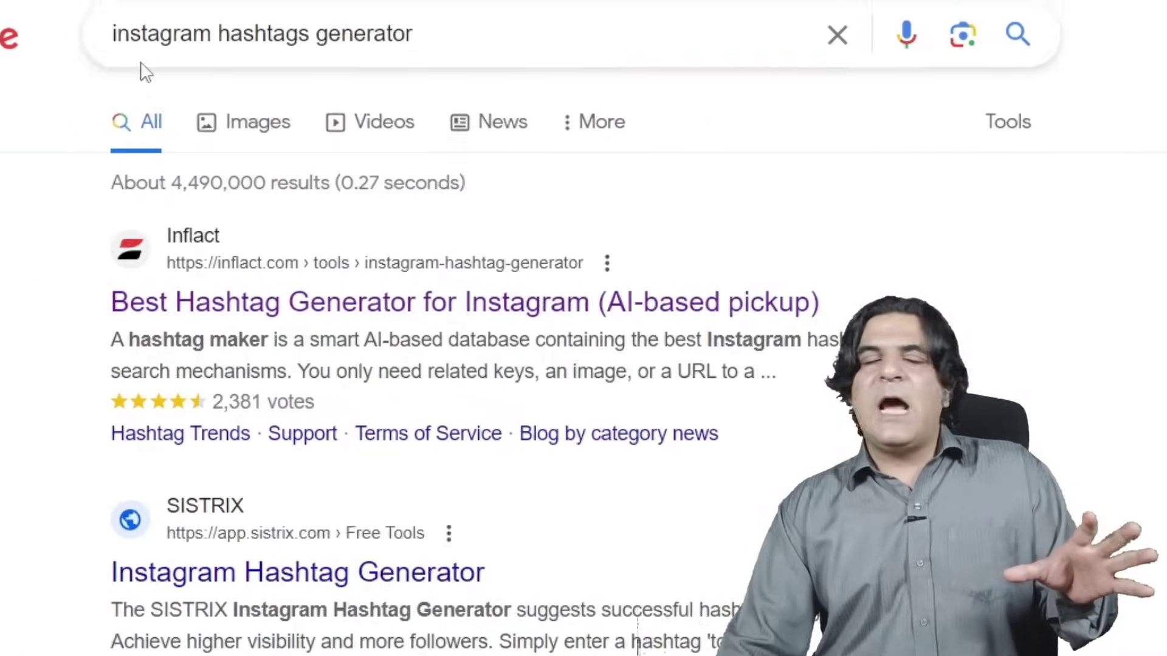
# Open Inflact's hashtag generator from the Google results for "instagram hashtags generator".
pyautogui.click(675, 71)
pyautogui.moveTo(559, 71); pyautogui.dragTo(234, 79)
pyautogui.click(588, 82)
pyautogui.click(685, 85)
pyautogui.moveTo(685, 86); pyautogui.dragTo(204, 199)
pyautogui.click(204, 199)
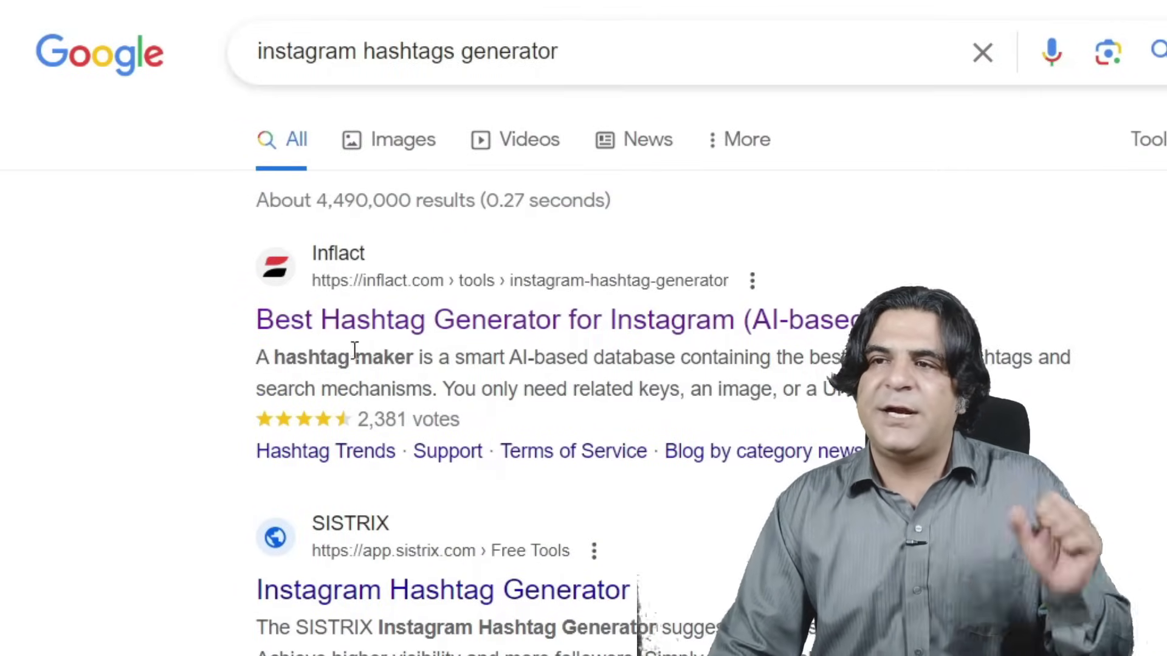
pyautogui.click(482, 322)
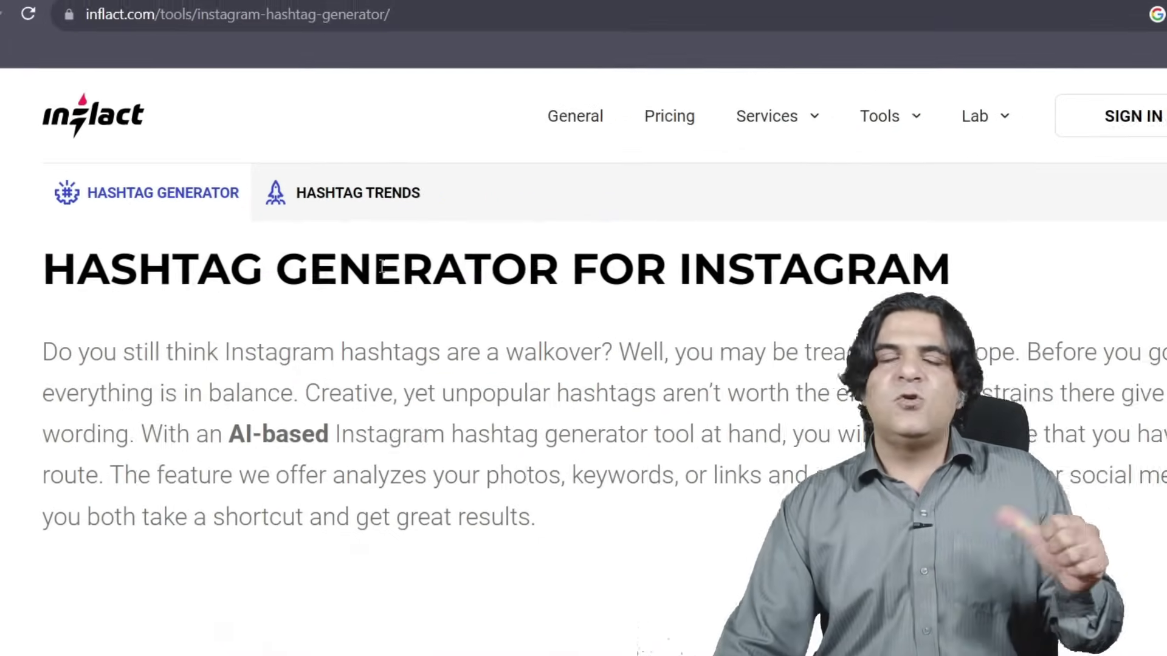
# Generate Instagram hashtags for the suggested keyword "hollywood action movies".
pyautogui.scroll(-3, 480, 331)
pyautogui.scroll(-2, 616, 389)
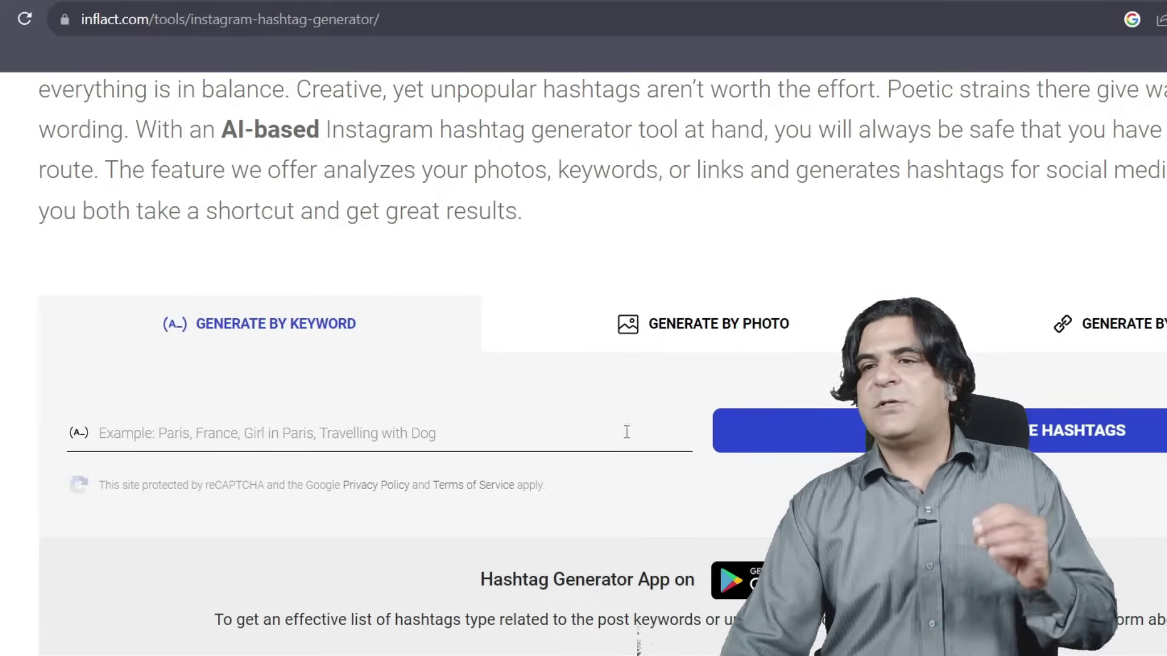
pyautogui.click(154, 424)
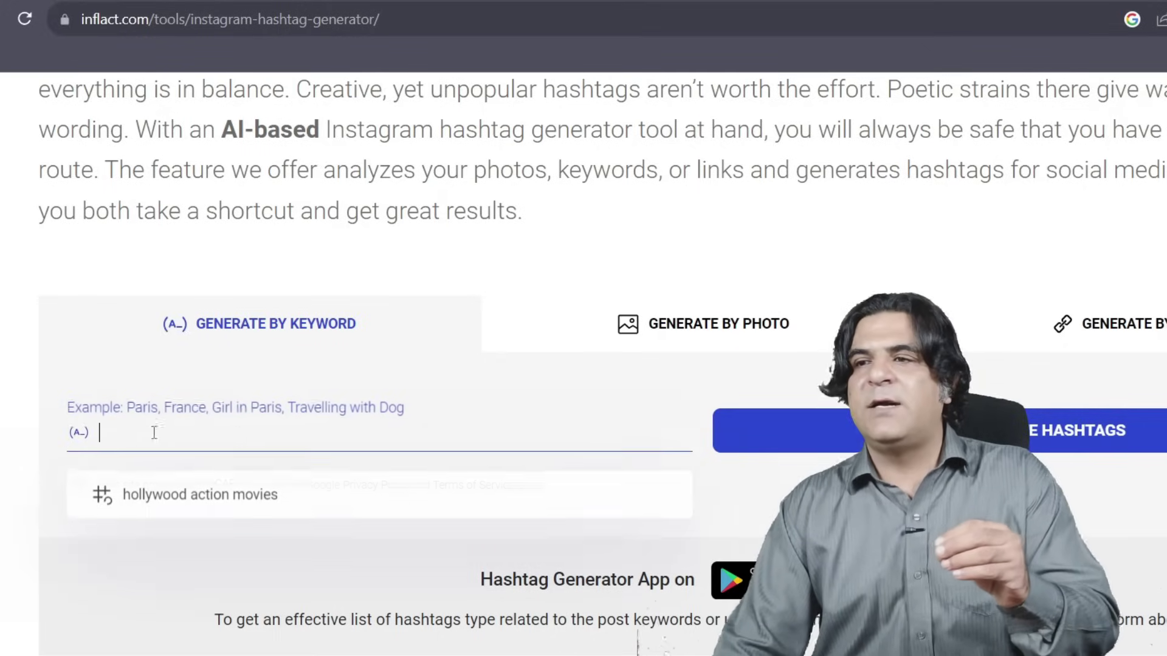
pyautogui.click(208, 497)
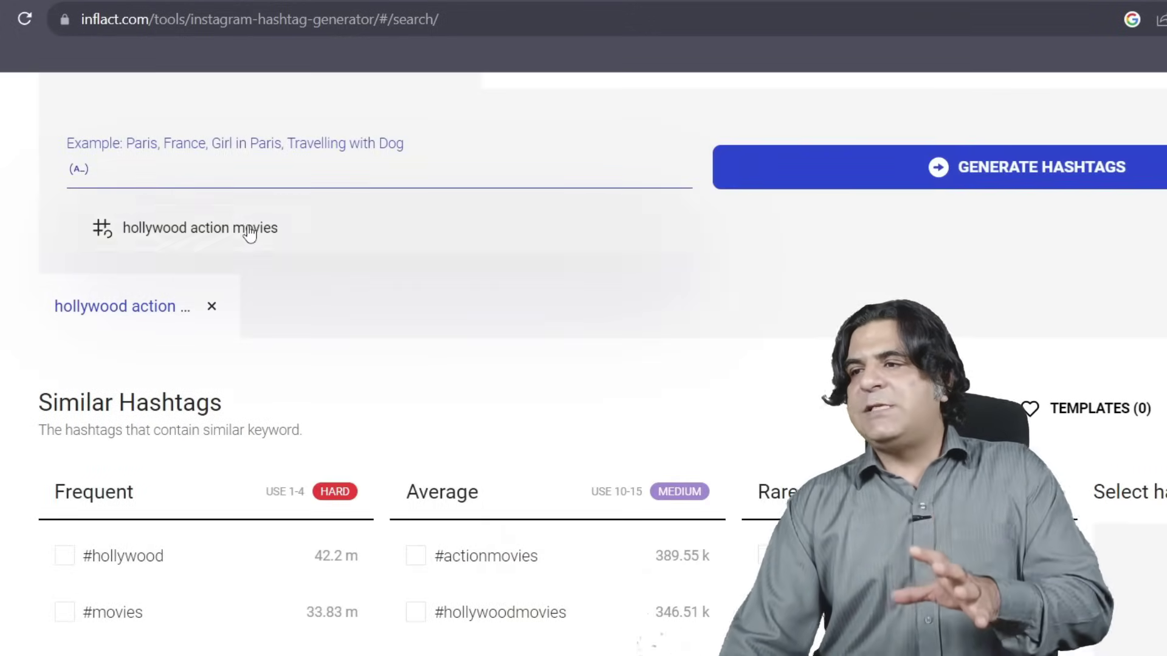
pyautogui.click(247, 228)
pyautogui.scroll(5, 280, 260)
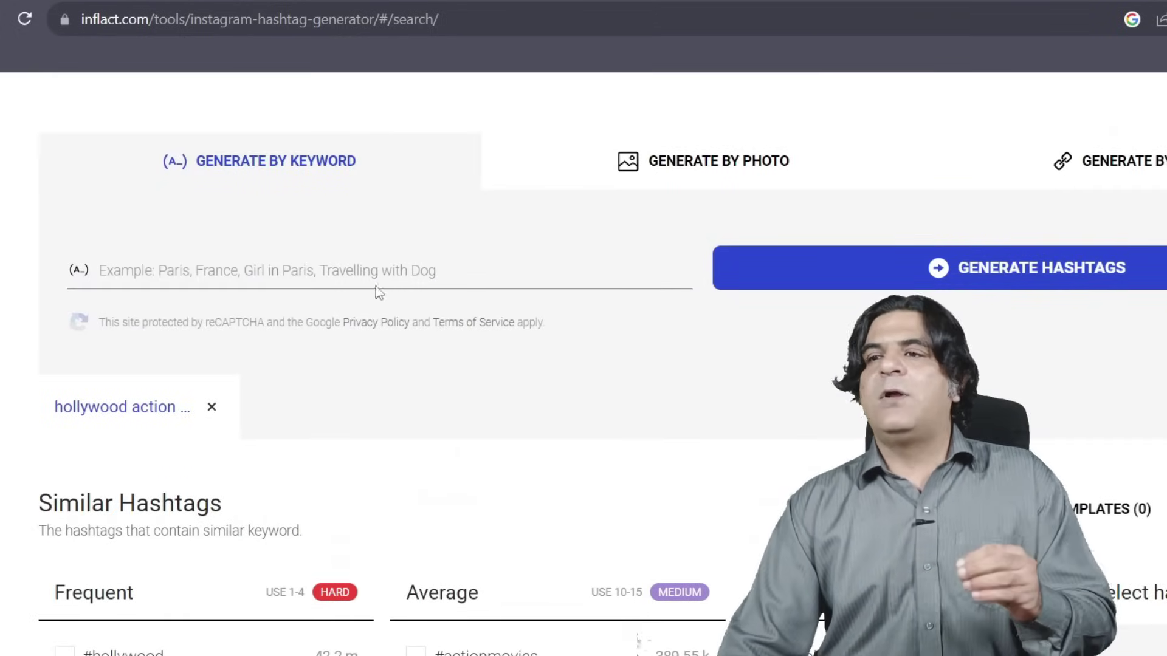
pyautogui.scroll(-5, 251, 367)
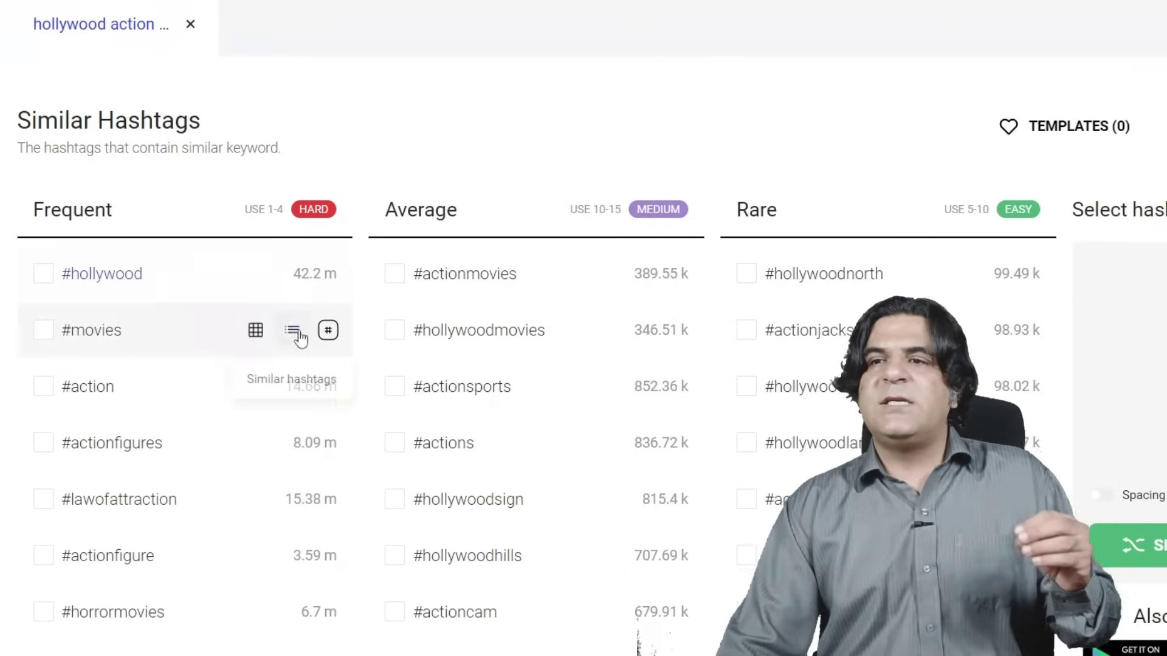
# Select the similar hashtags #hollywood, #movies, #actionmovies, #actionsports, #actionjackson, #hollywoodnews and #hollywoodland.
pyautogui.click(20, 214)
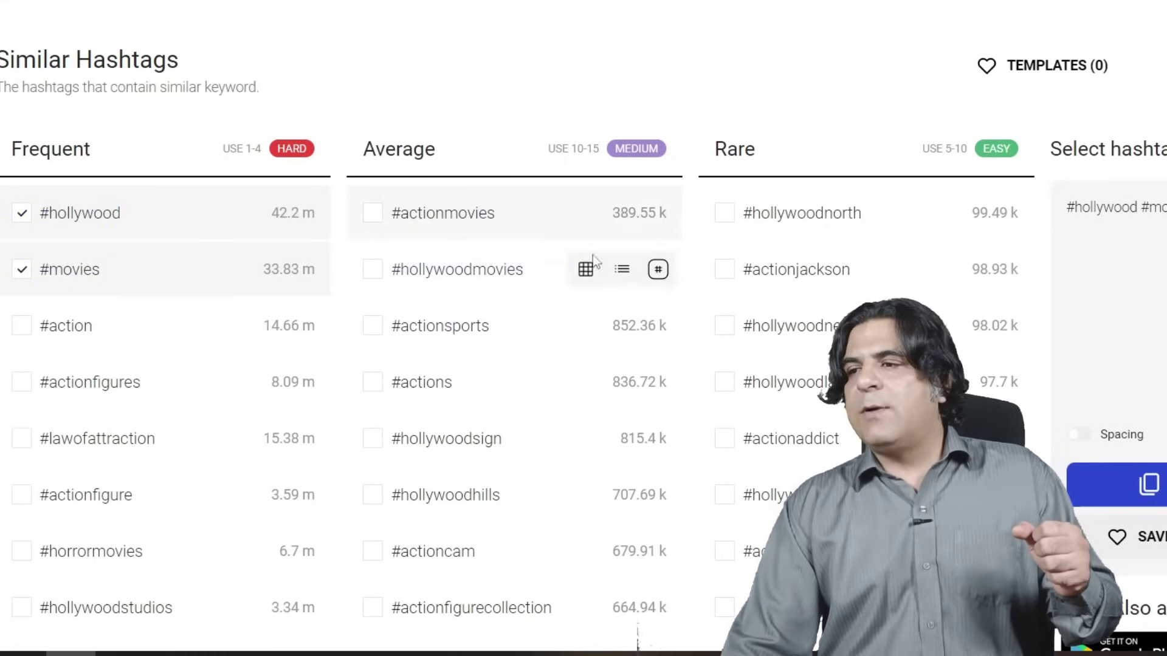
pyautogui.click(372, 214)
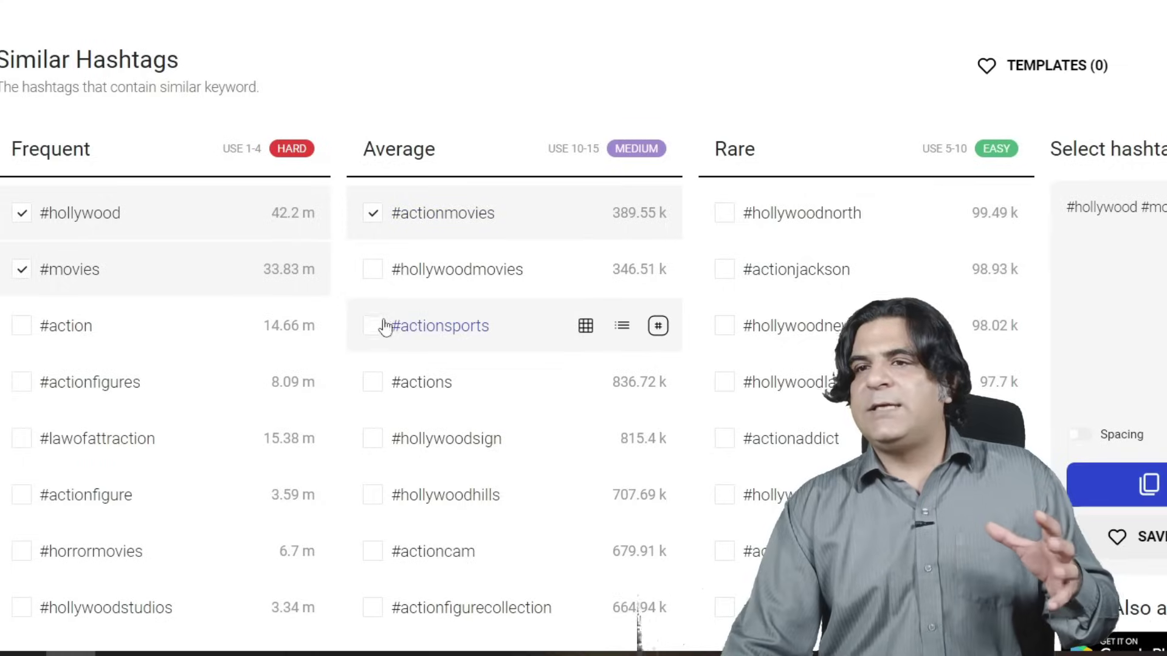
pyautogui.click(383, 326)
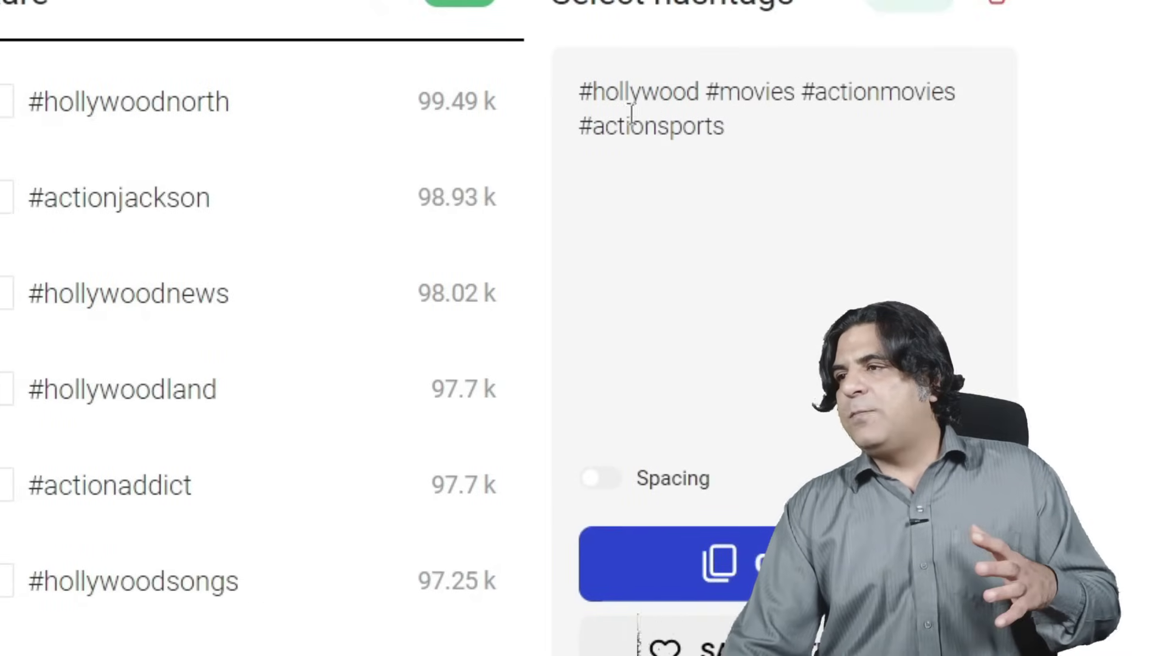
pyautogui.click(7, 202)
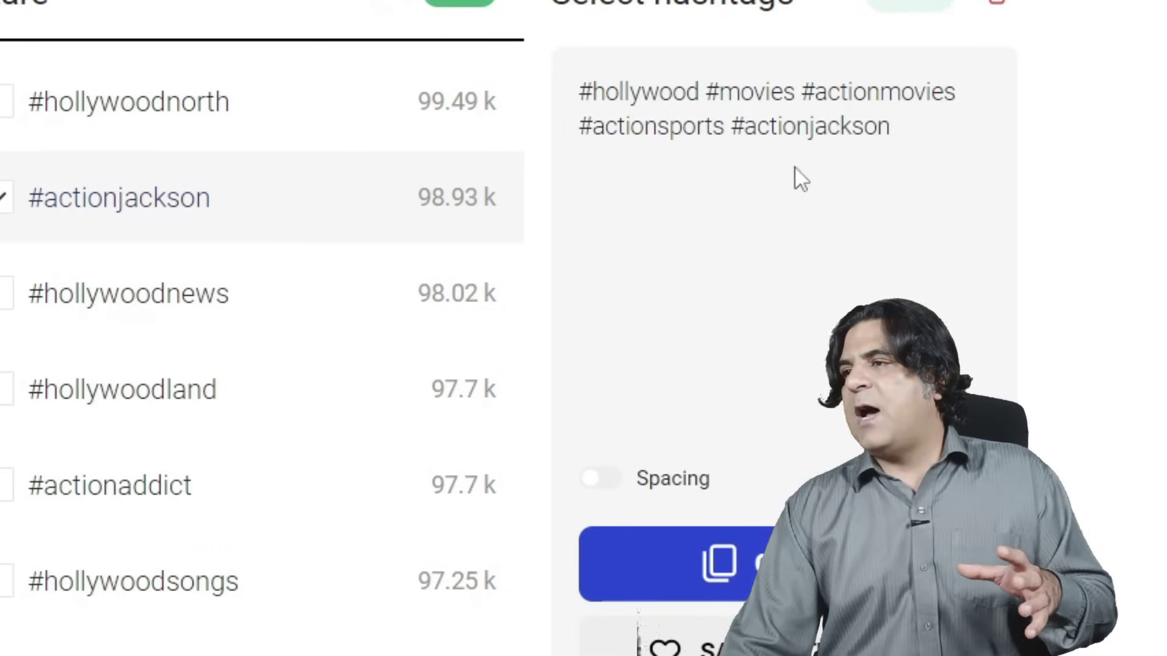
pyautogui.click(7, 301)
pyautogui.click(10, 383)
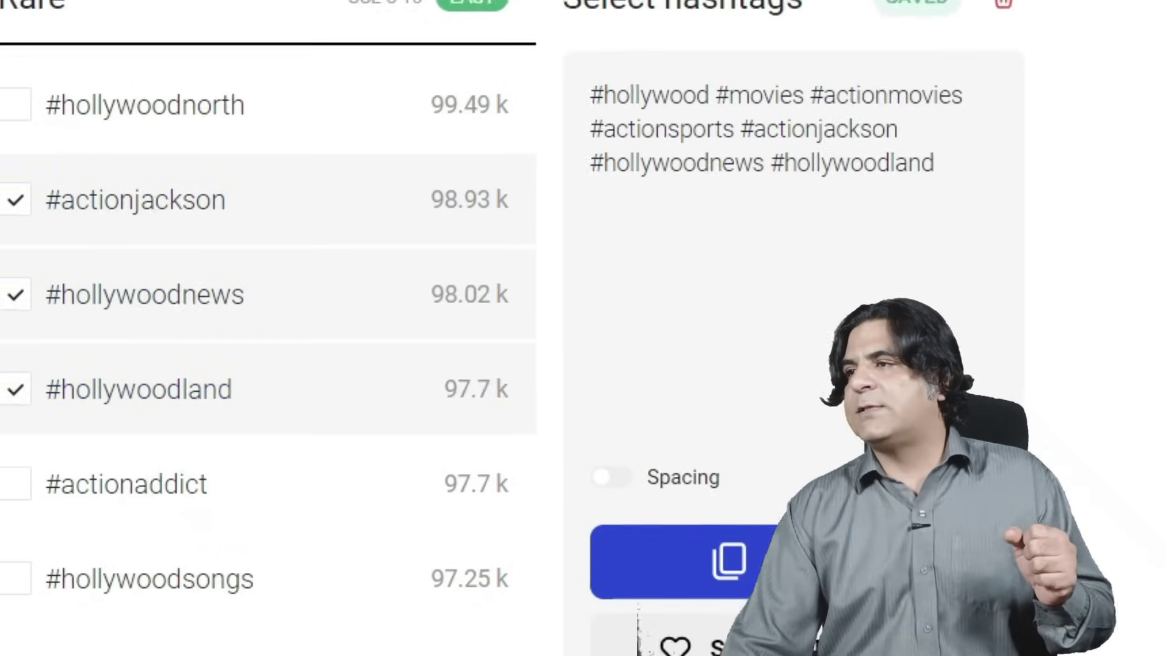
# Add #action, #hollywoodmovies, #actionfigures and #actionaddict to the selection and copy the complete hashtag list.
pyautogui.click(332, 280)
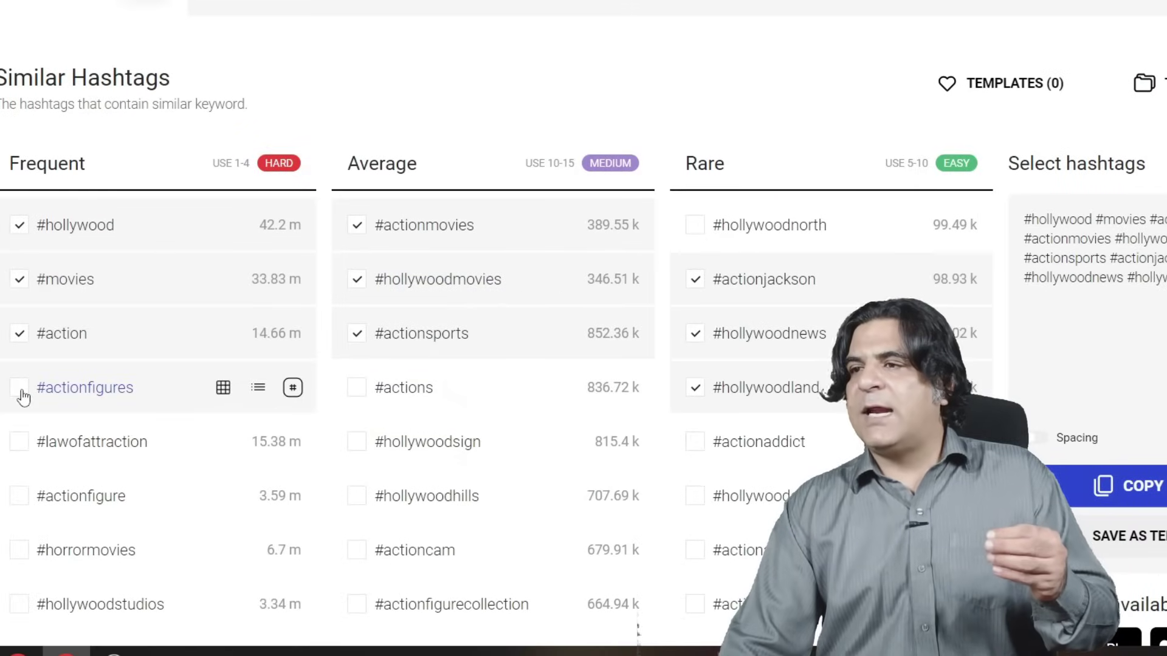
pyautogui.click(20, 392)
pyautogui.click(696, 446)
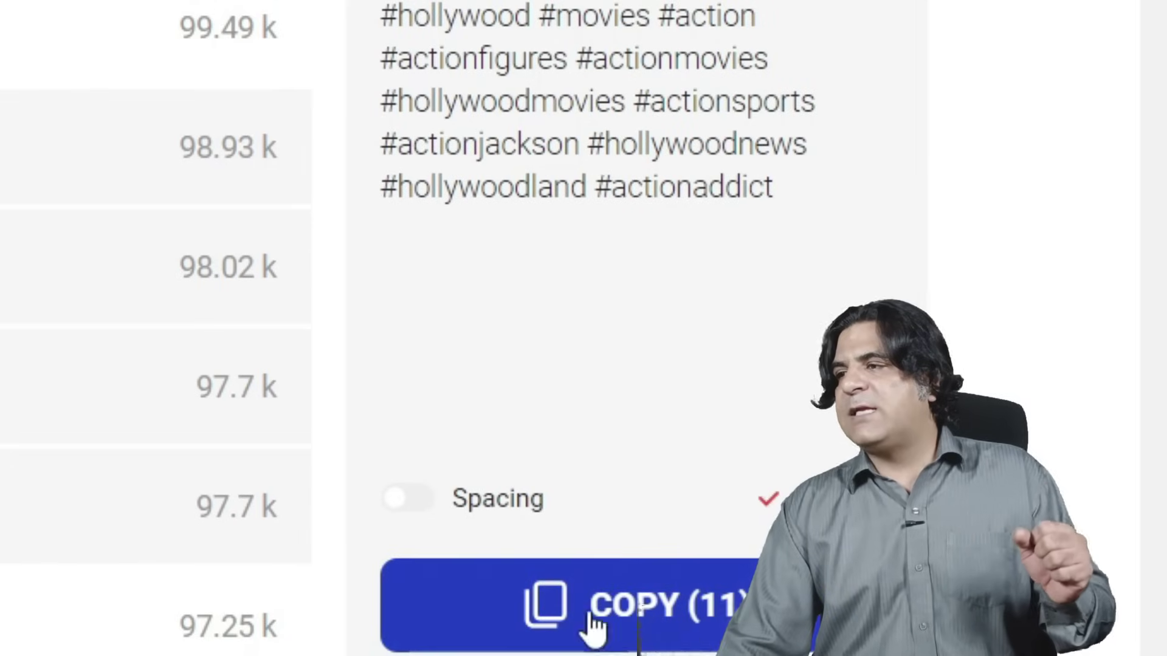
pyautogui.click(633, 615)
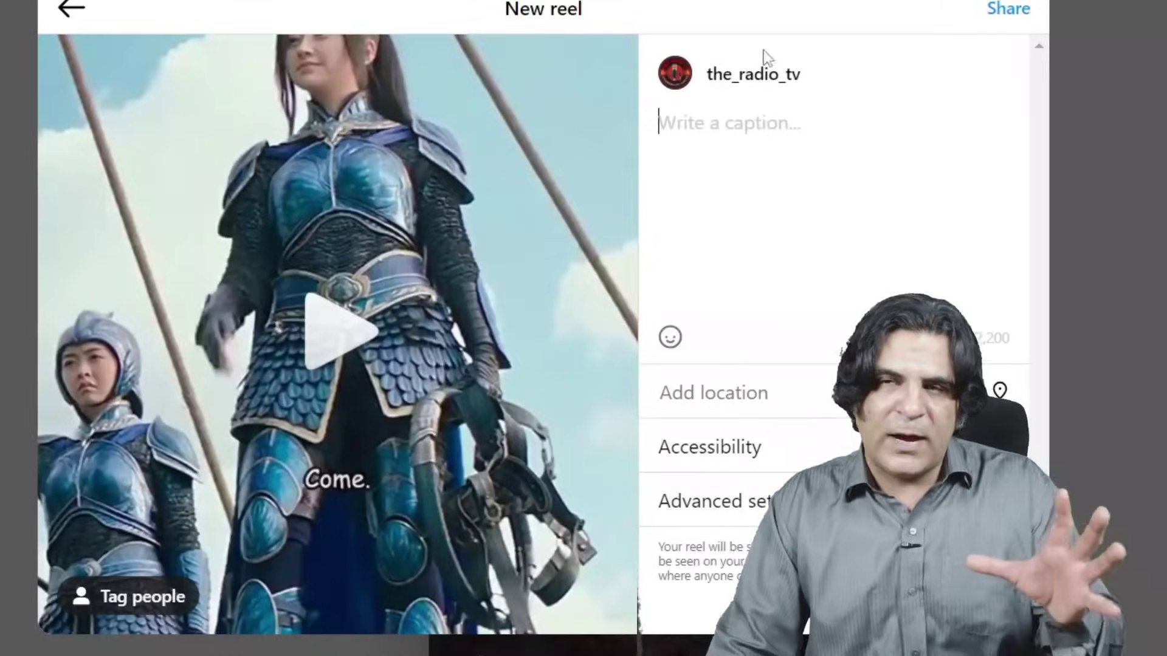
# Paste the copied hashtags into the Instagram reel's caption and delete the trailing dots and "Created by Inflact Hashtags Generator" line.
pyautogui.rightClick(767, 137)
pyautogui.click(825, 304)
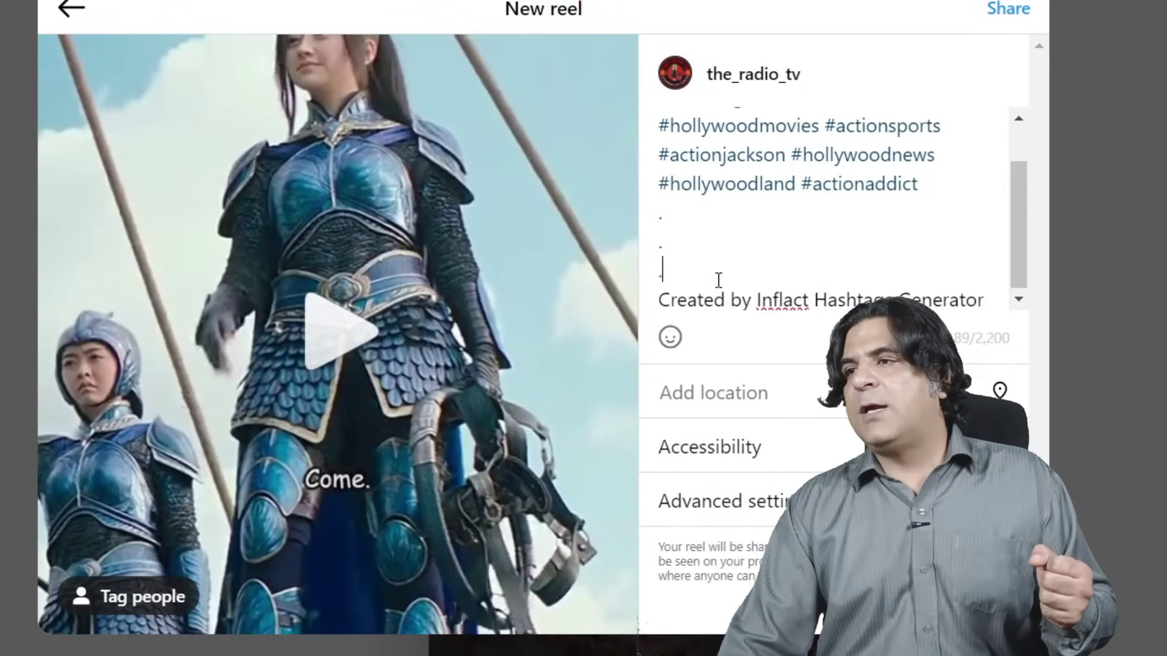
pyautogui.moveTo(976, 300); pyautogui.dragTo(632, 268)
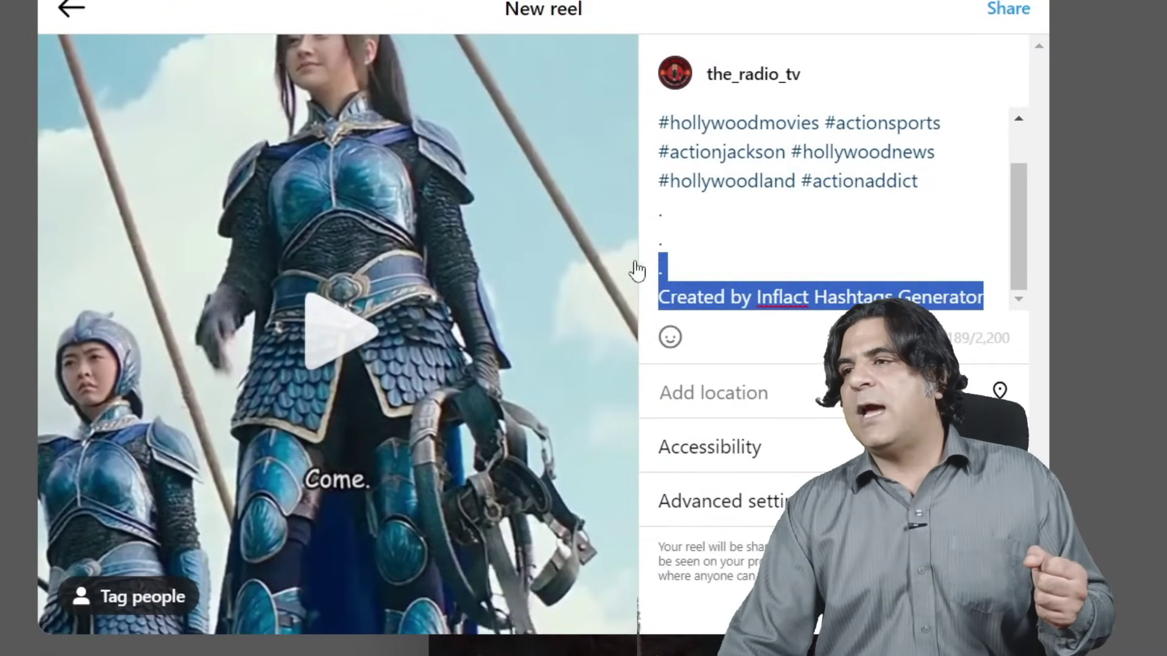
pyautogui.press('BackSpace')
pyautogui.press('BackSpace')
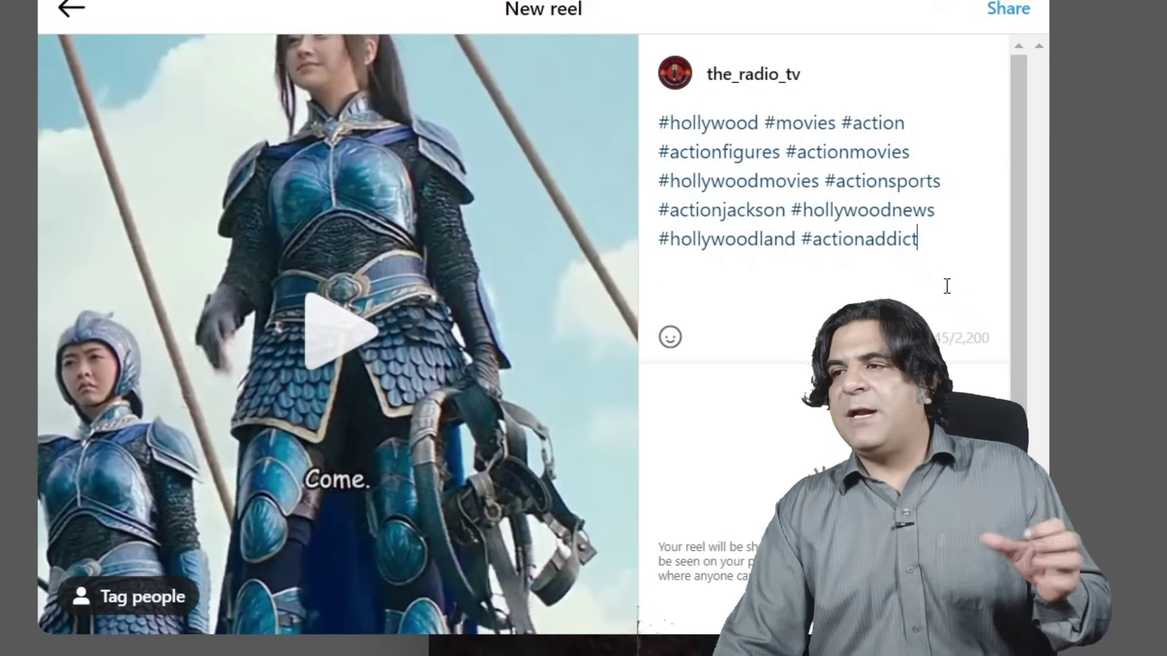
# Insert the line "MOVIE NAME AND DOWNLOAD" above the hashtags in the reel's caption, with blank space between them.
pyautogui.click(655, 121)
pyautogui.press('Return')
pyautogui.press('Return')
pyautogui.press('Return')
pyautogui.click(673, 139)
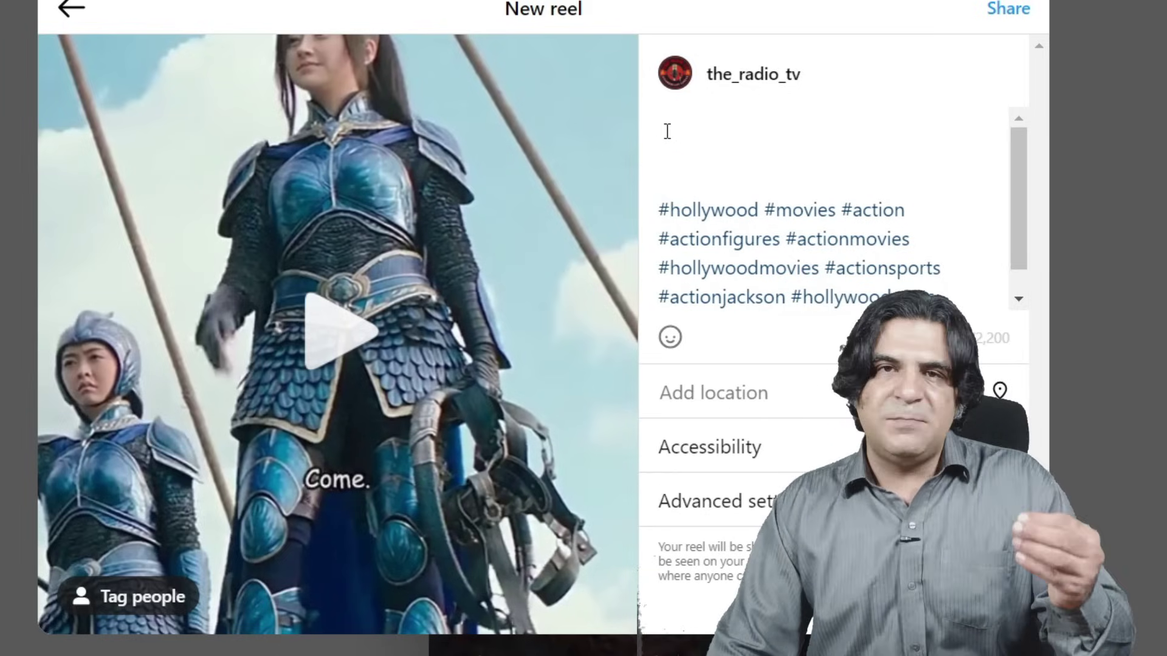
pyautogui.write('MO')
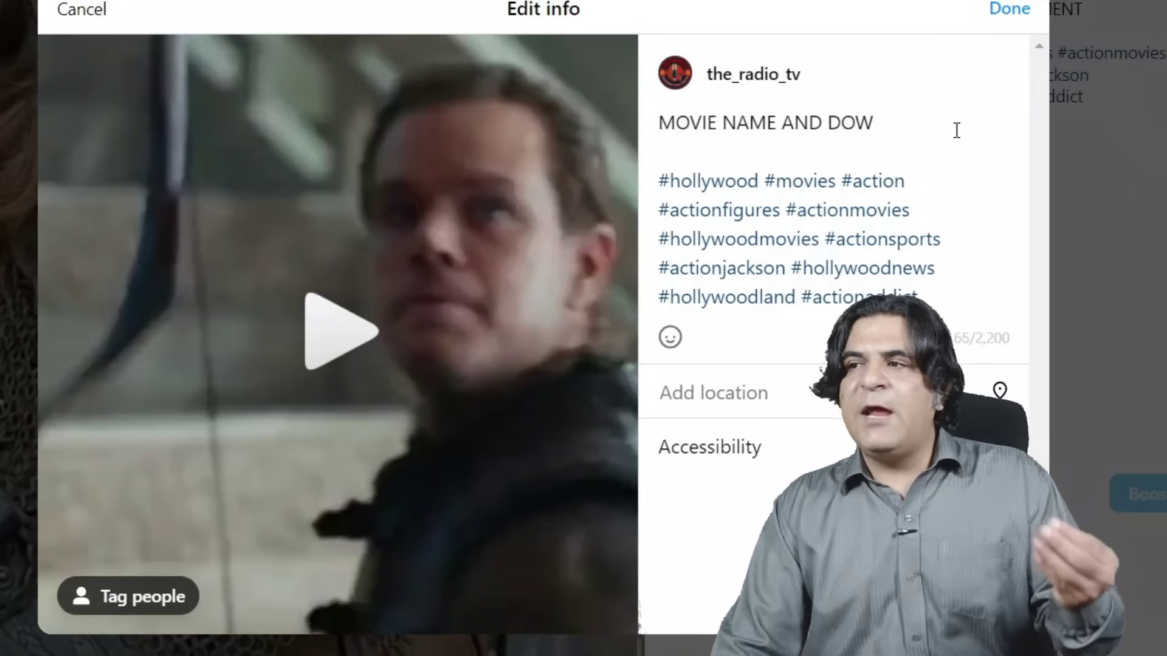
pyautogui.write('NLOAD')
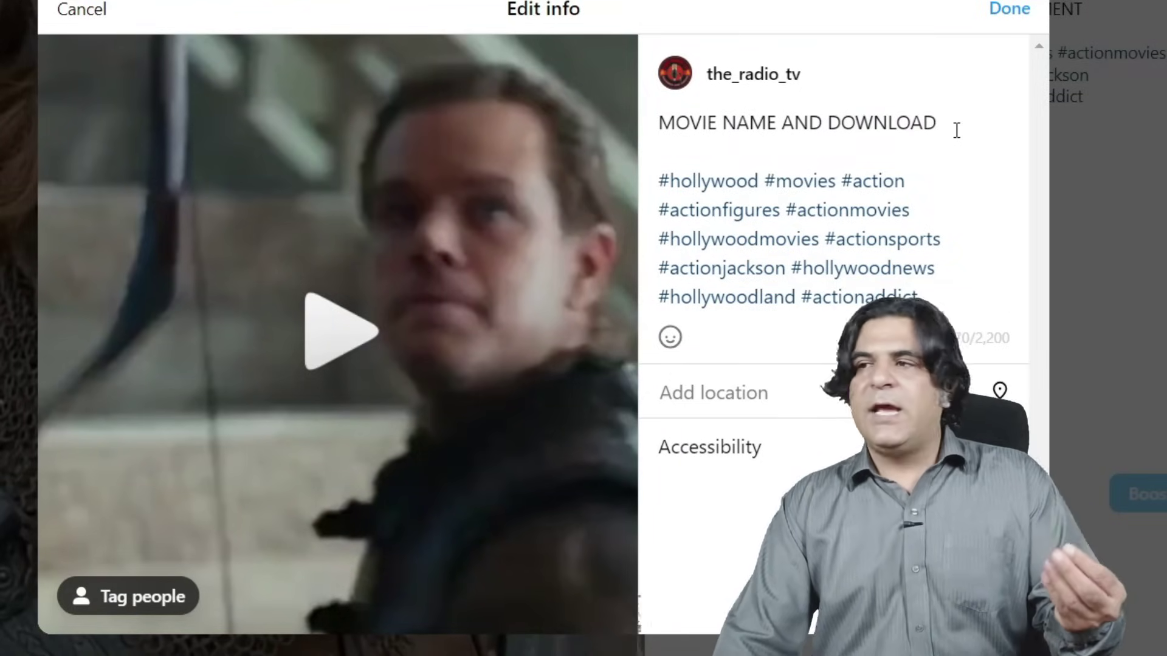
# Paste the Linktree page URL below the "MOVIE NAME AND DOWNLOAD" line, separated by a blank line, and save the edited reel info.
pyautogui.press('Return')
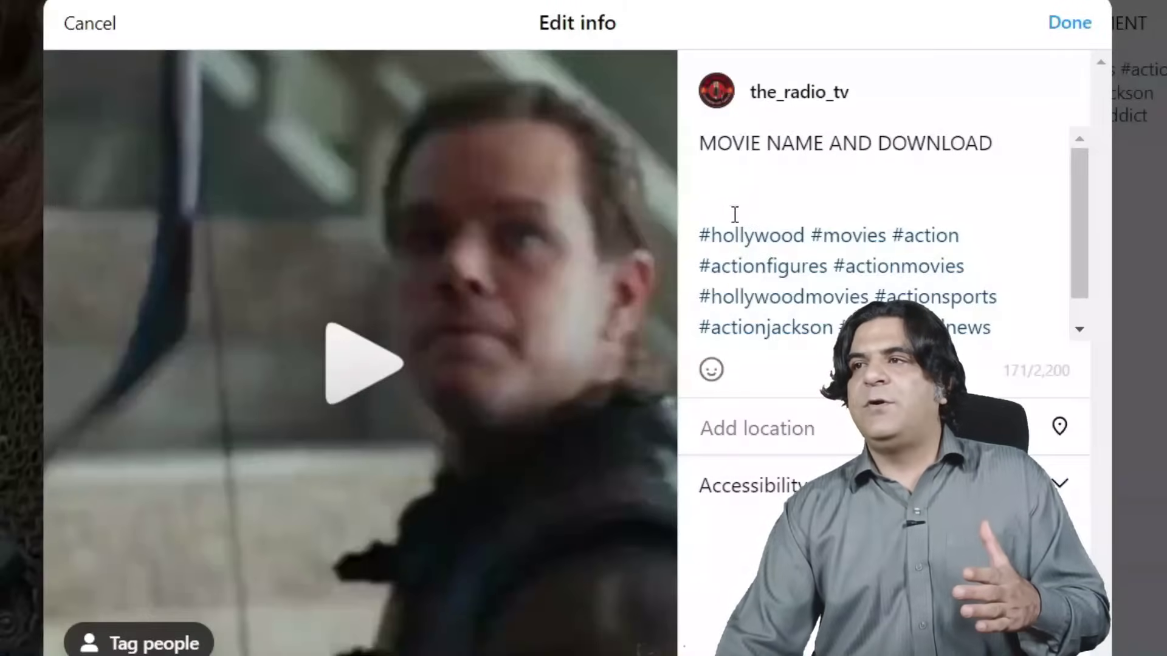
pyautogui.rightClick(712, 183)
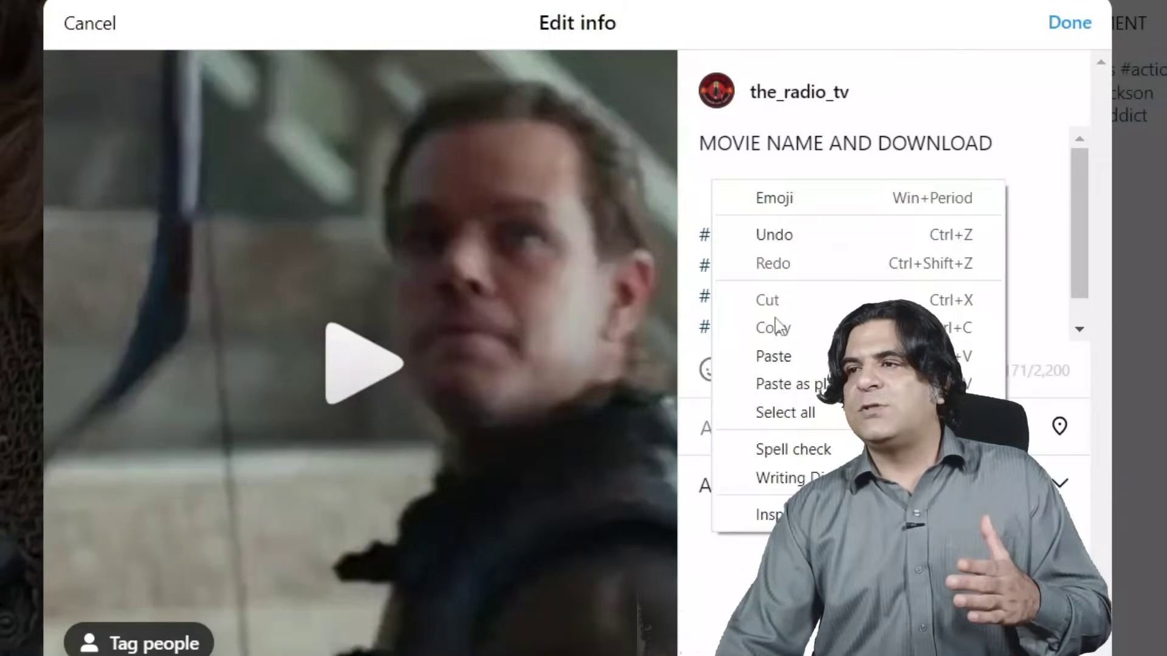
pyautogui.click(775, 357)
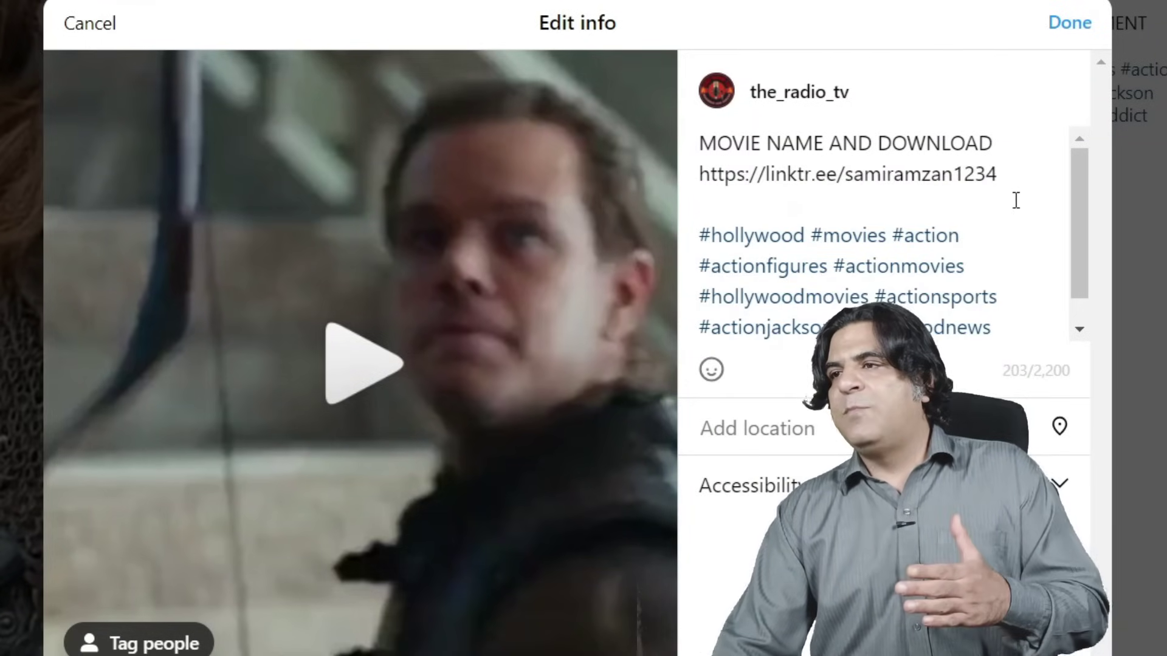
pyautogui.click(1006, 144)
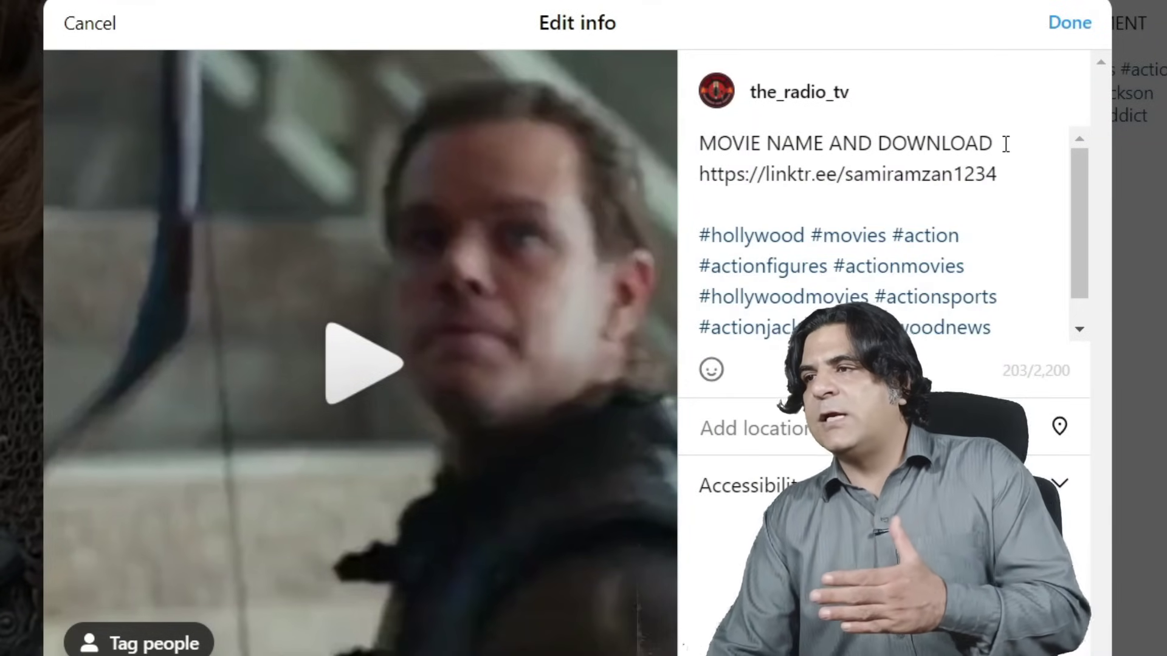
pyautogui.press('Return')
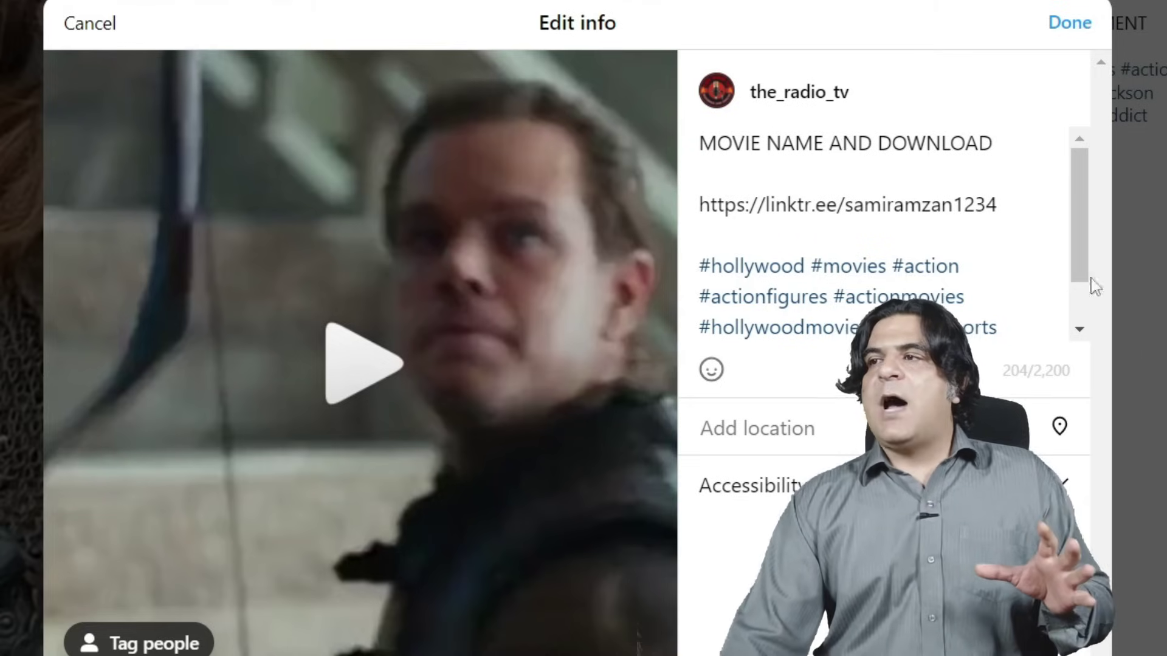
pyautogui.tripleClick(918, 204)
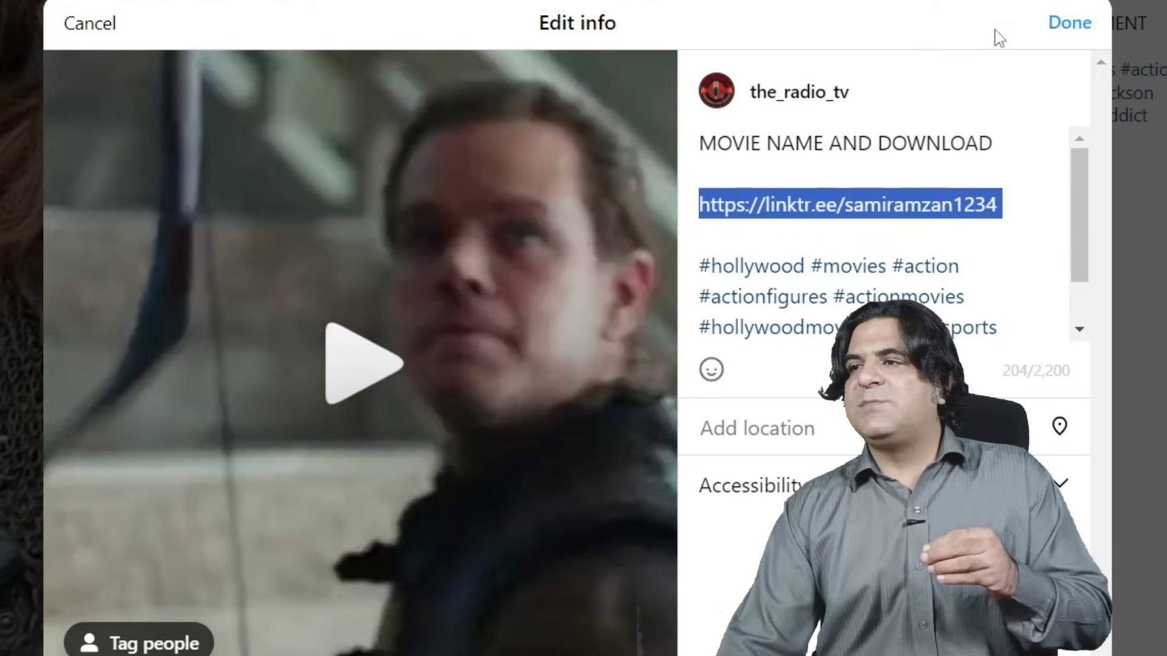
pyautogui.click(1080, 36)
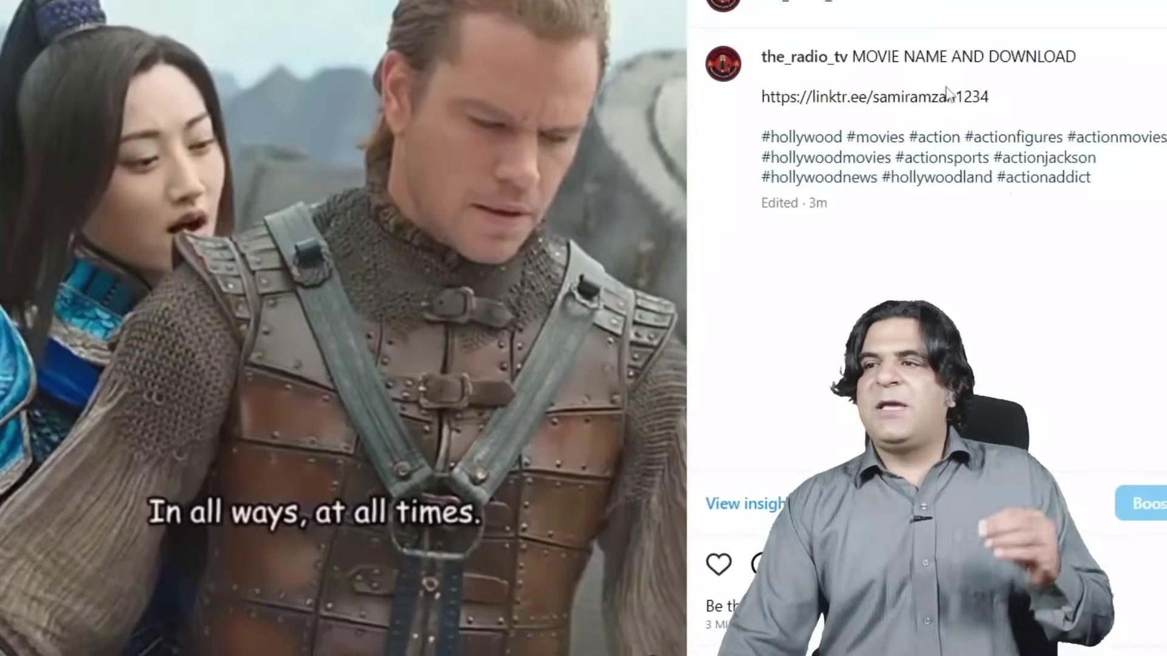